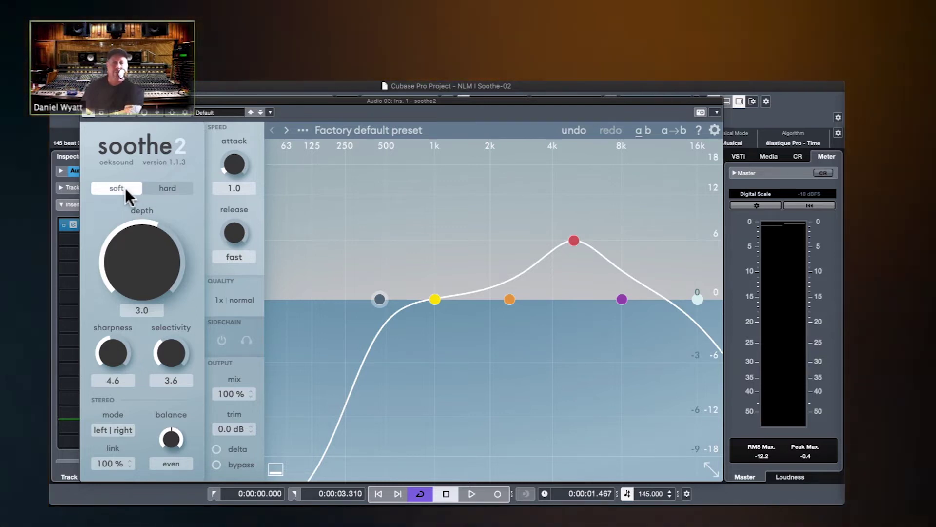
Toggle soothe2's depth mode between hard and soft three times, ending on soft.
left_click(160, 189)
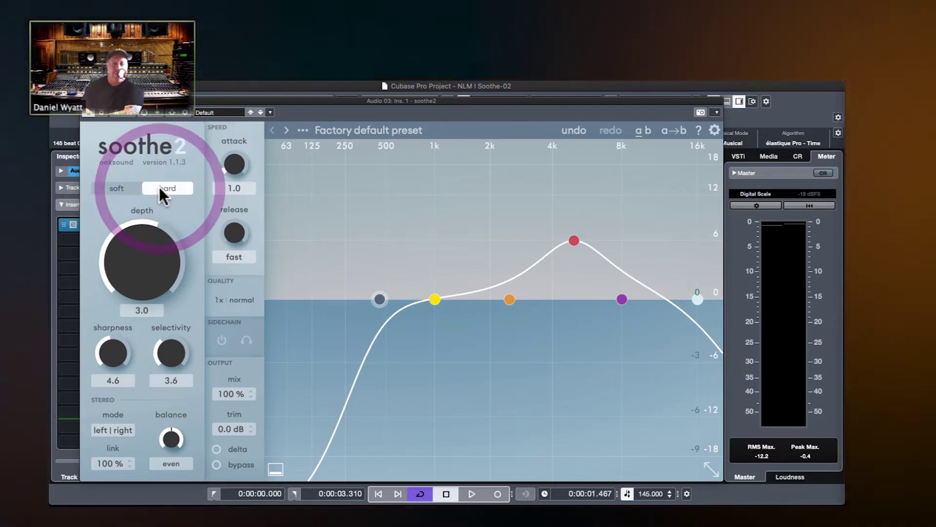
left_click(124, 188)
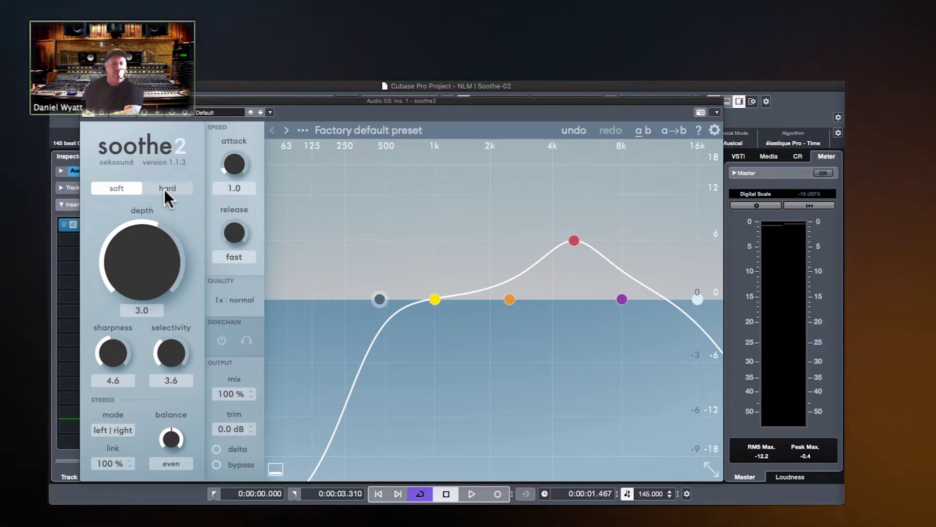
left_click(164, 190)
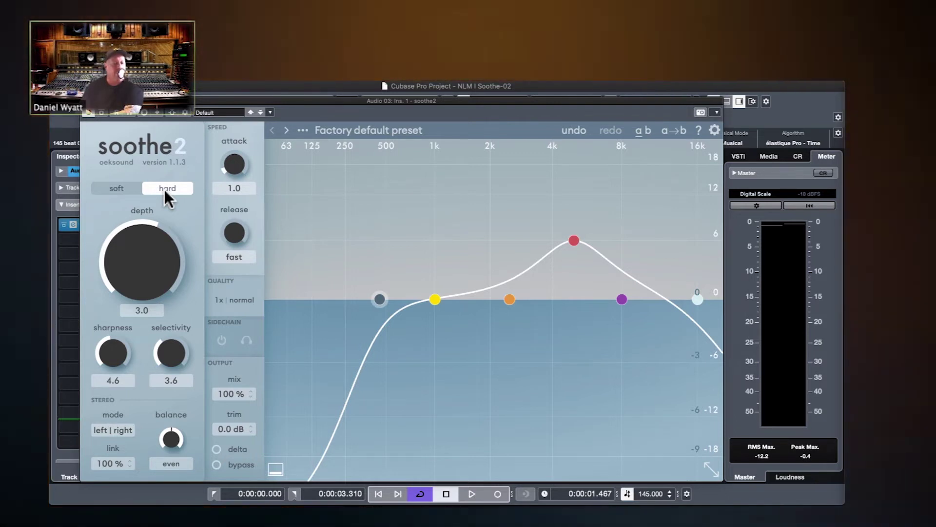
left_click(115, 189)
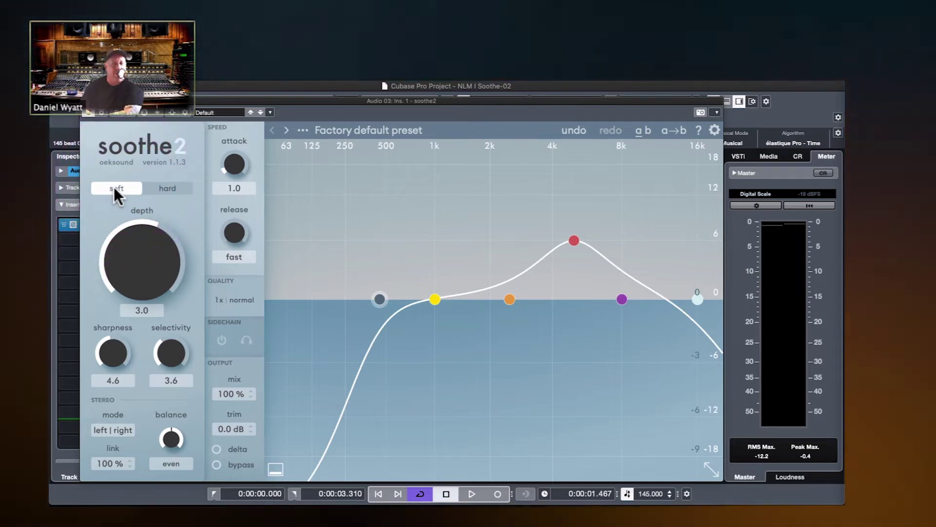
left_click(170, 186)
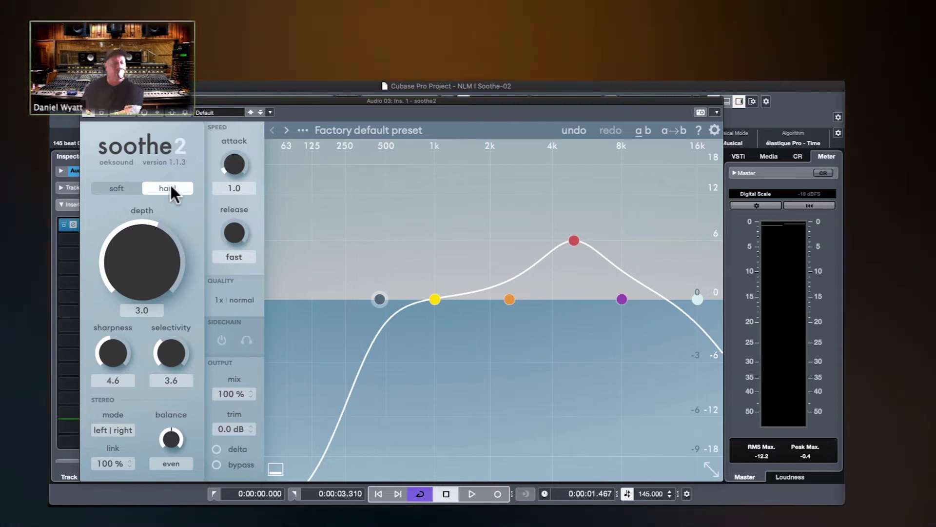
left_click(117, 188)
Sweep the depth knob between about 0.1 and 2.4, leaving depth at 0.6.
left_click_drag(130, 226, 122, 235)
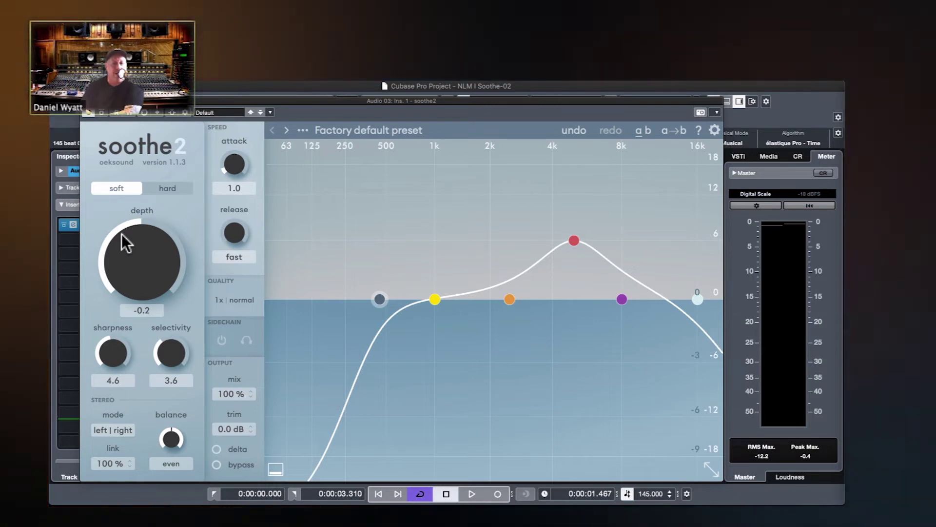
left_click_drag(121, 233, 130, 212)
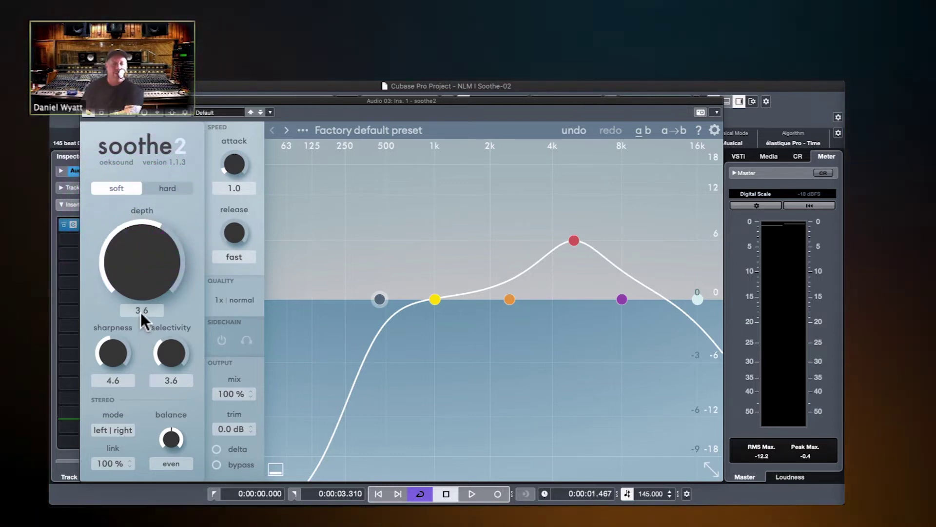
mouse_move(131, 256)
left_mouse_down()
mouse_move(128, 279)
mouse_move(128, 269)
left_mouse_up()
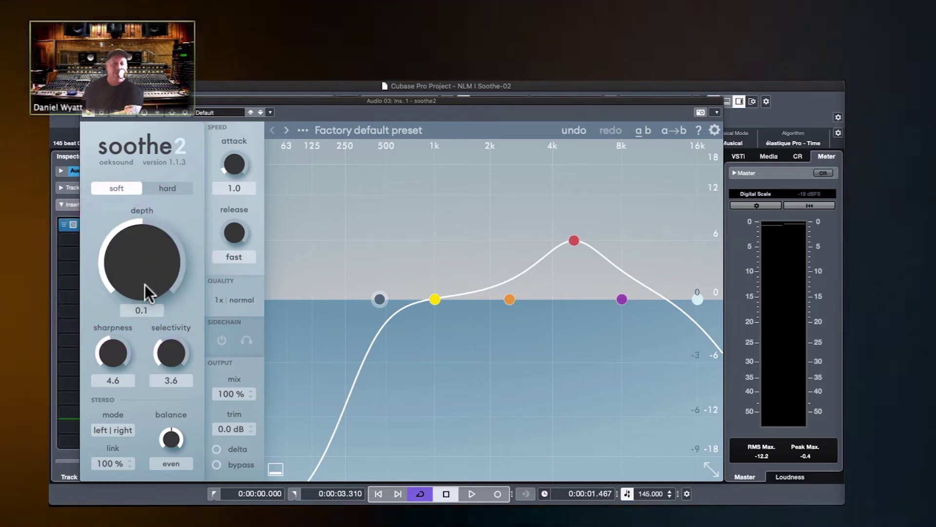
mouse_move(132, 248)
left_mouse_down()
mouse_move(134, 221)
mouse_move(118, 292)
mouse_move(136, 209)
mouse_move(115, 255)
mouse_move(119, 246)
left_mouse_up()
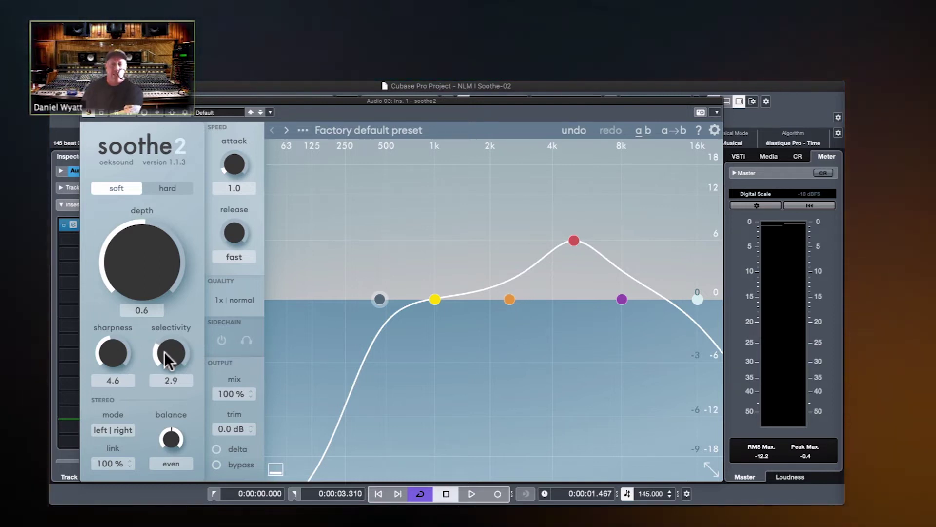
Enter selectivity 5.1, then drag selectivity up to about 7.0.
left_click(165, 370)
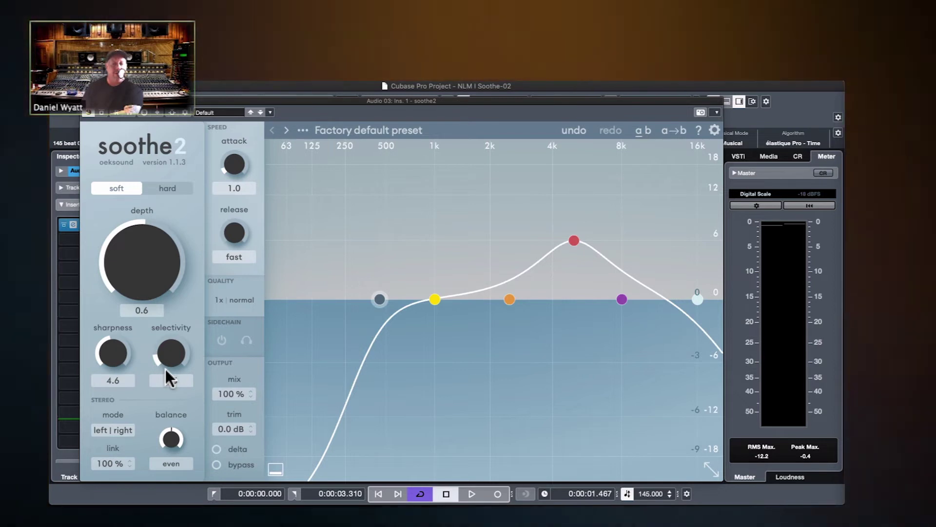
type("5.1")
key("Return")
left_click_drag(164, 322, 195, 273)
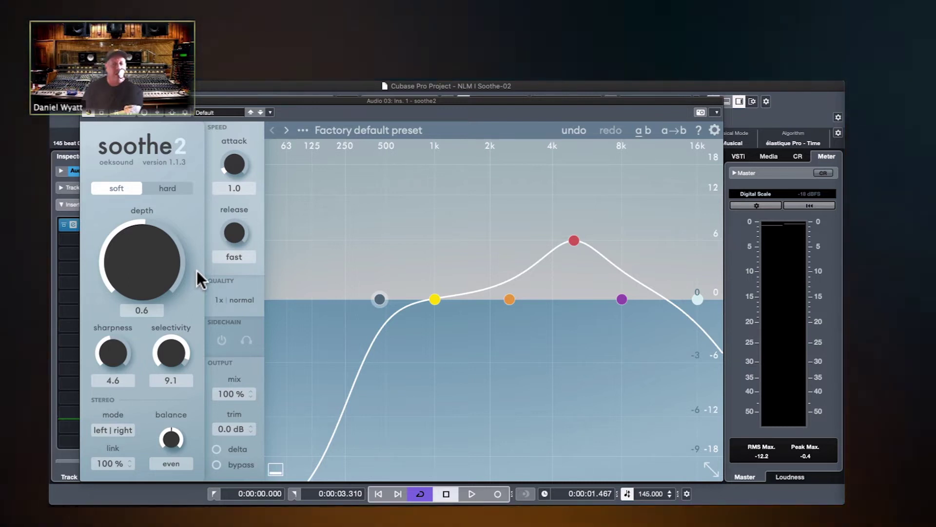
left_click(197, 270)
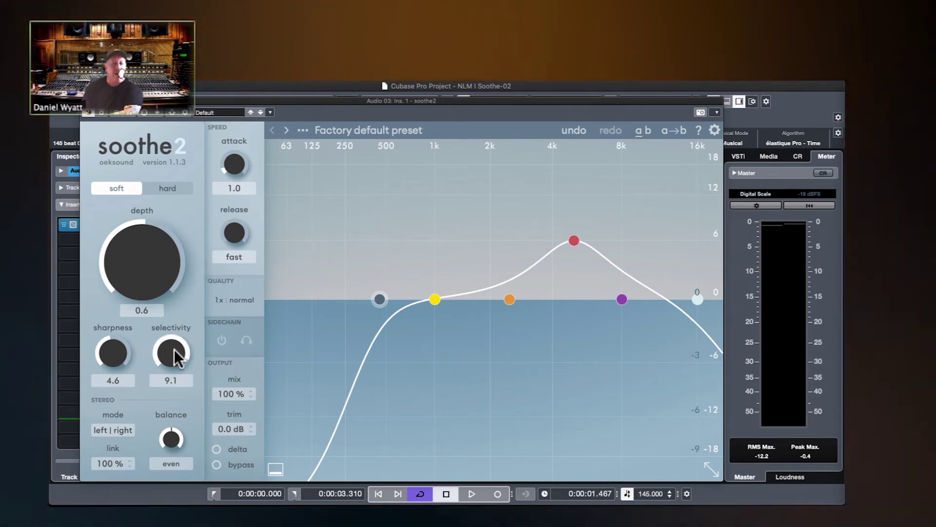
Compare hard and soft depth modes, then set selectivity to 5.0.
left_click(158, 188)
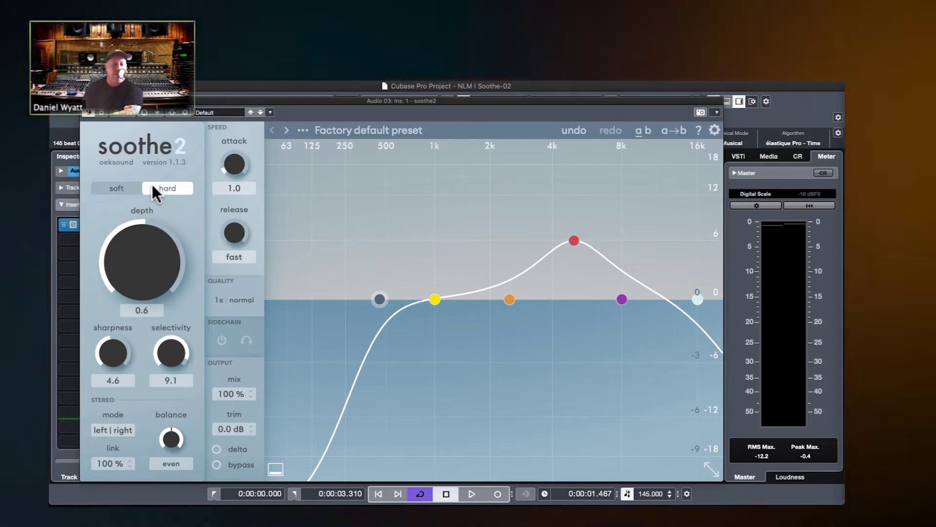
left_click(116, 188)
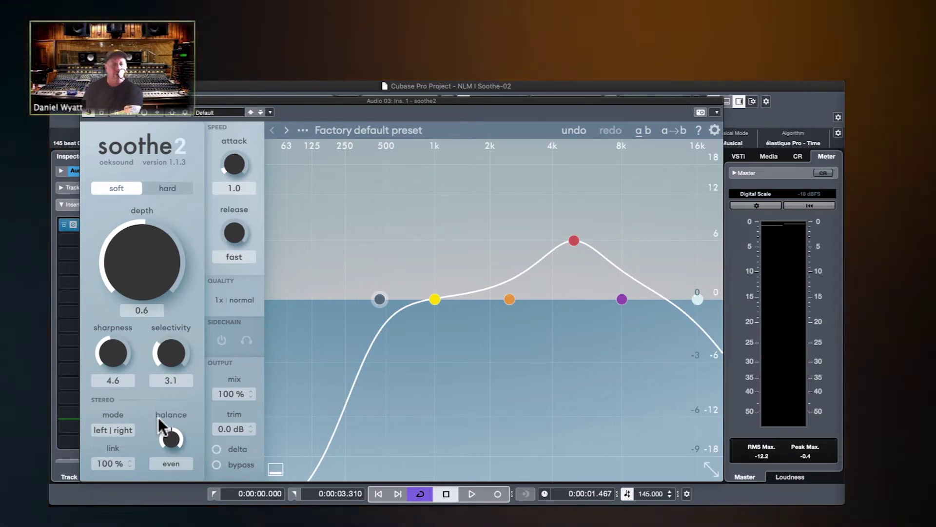
left_click_drag(158, 417, 156, 392)
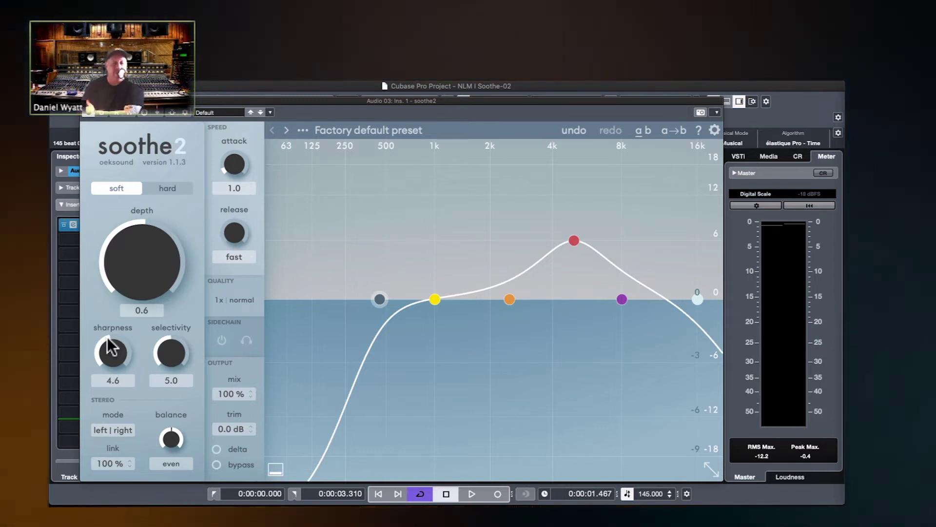
Sweep sharpness between about 2.6 and 8.7, settling it at 7.1.
left_click_drag(112, 347, 114, 303)
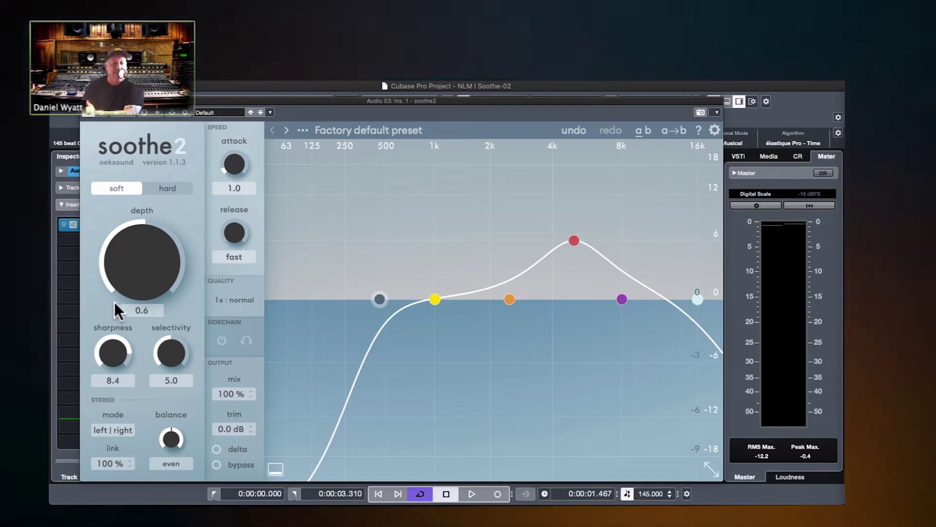
left_click_drag(114, 302, 69, 376)
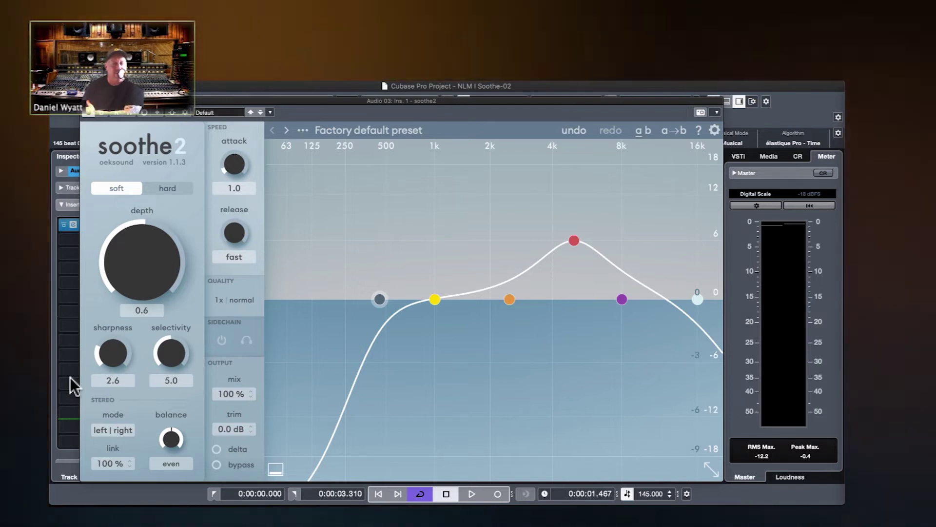
left_click_drag(69, 376, 95, 297)
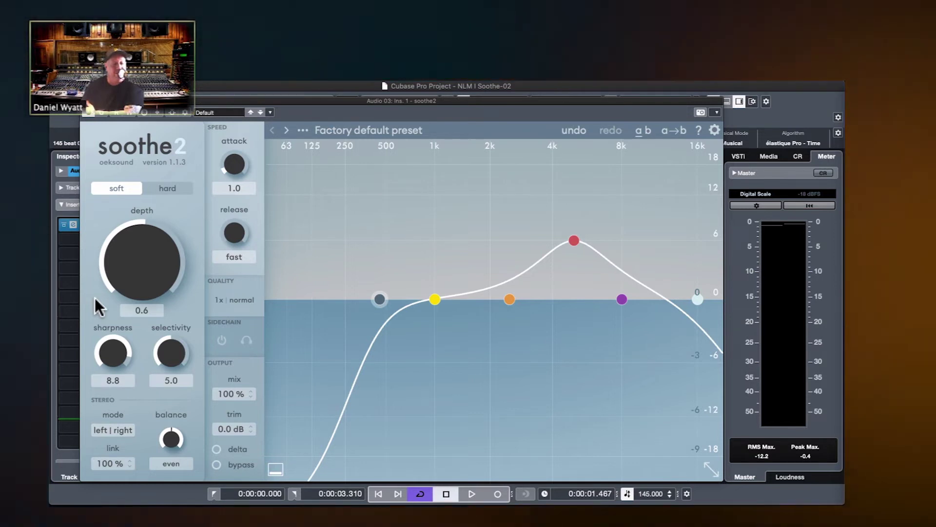
mouse_move(95, 298)
left_mouse_down()
mouse_move(84, 361)
mouse_move(101, 303)
left_mouse_up()
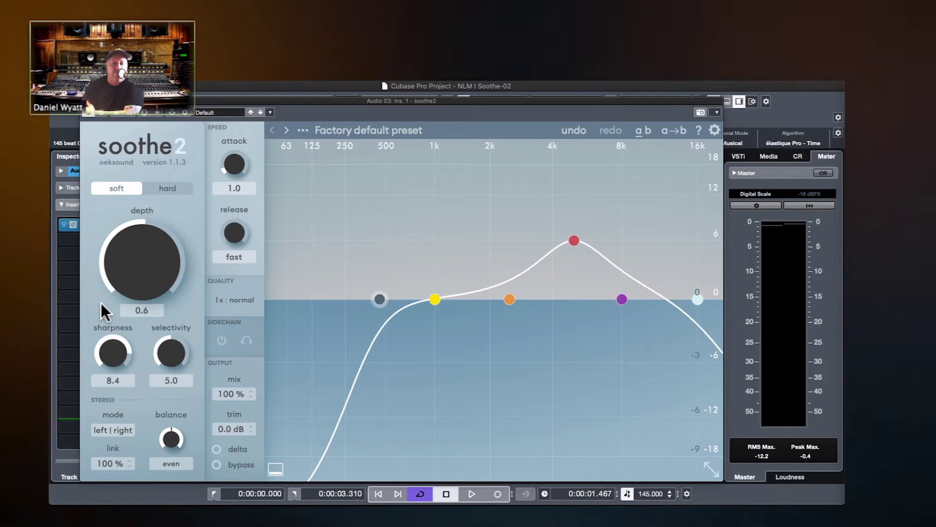
mouse_move(100, 303)
left_mouse_down()
mouse_move(107, 298)
mouse_move(101, 313)
mouse_move(118, 283)
mouse_move(98, 333)
mouse_move(108, 319)
left_mouse_up()
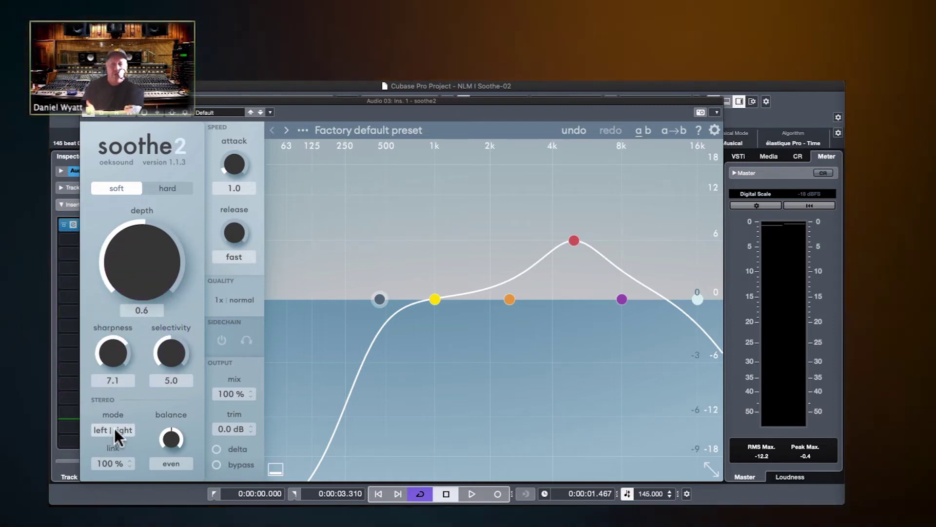
Switch stereo processing to mid/side, then back to left/right.
left_click(113, 431)
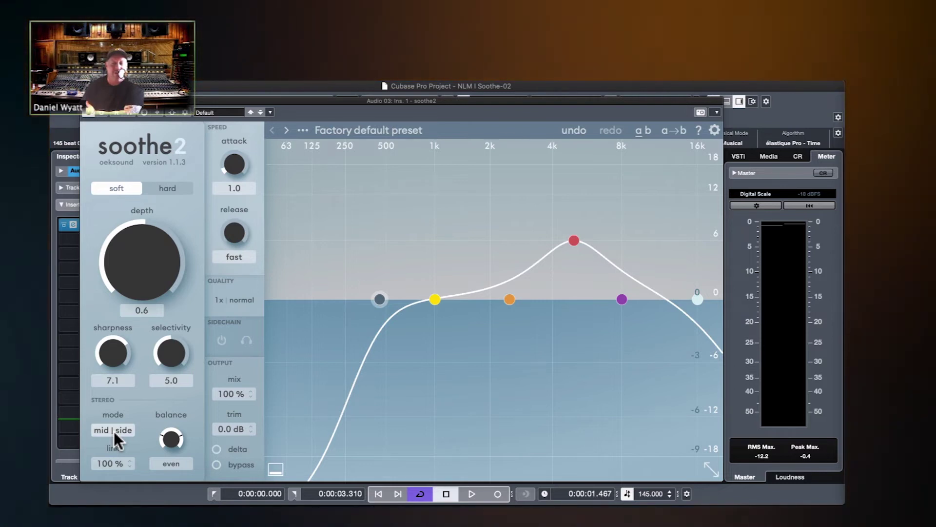
left_click(113, 431)
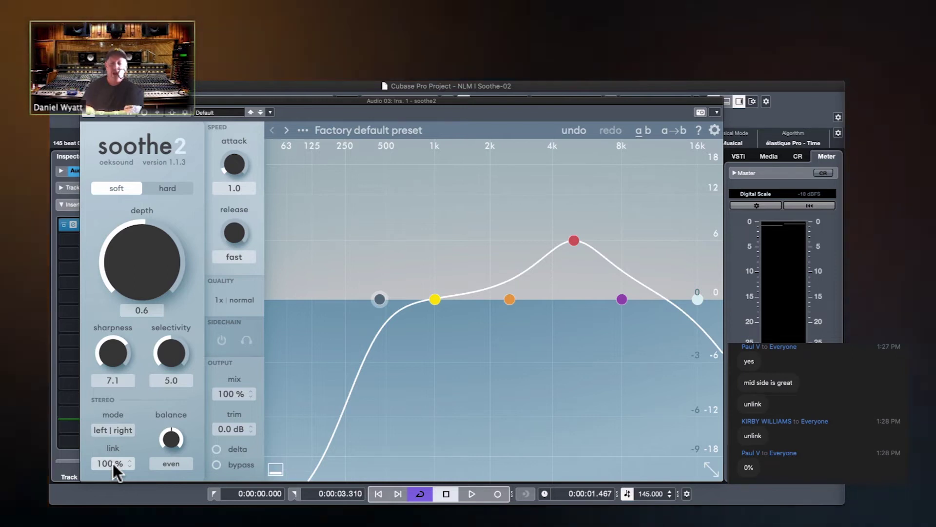
Lower the stereo link to 35%, raise it to 78%, then return it to 100%.
left_click_drag(114, 469, 113, 493)
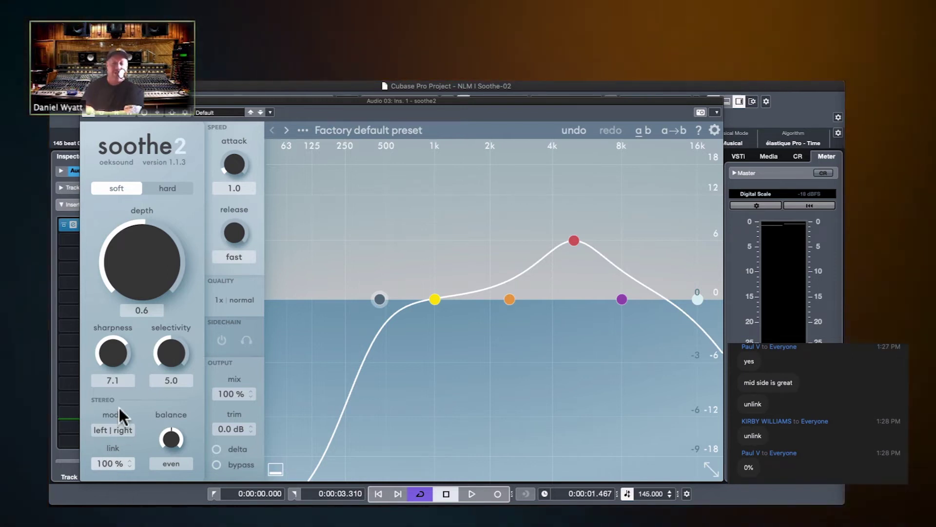
left_click_drag(115, 478, 115, 441)
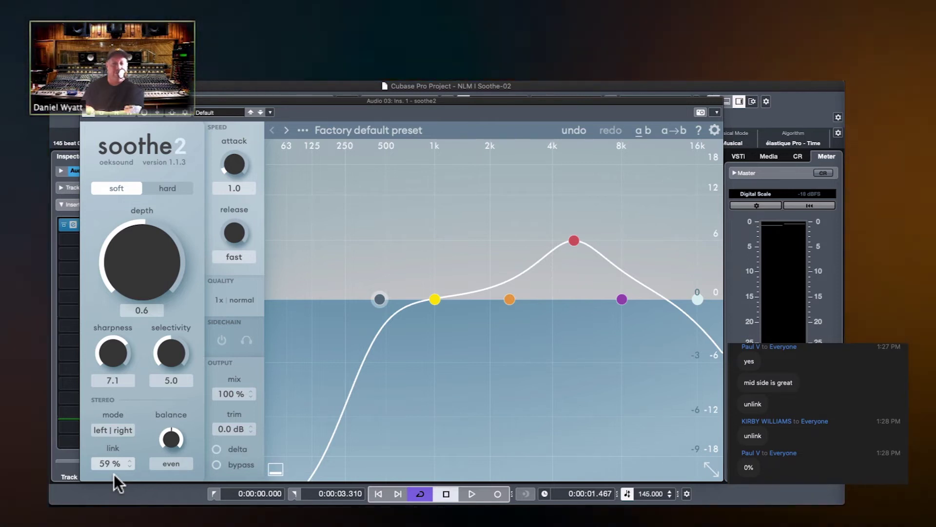
left_click_drag(113, 468, 110, 305)
Shift the stereo balance left, ease it back, then reset it to even.
left_click_drag(171, 438, 169, 353)
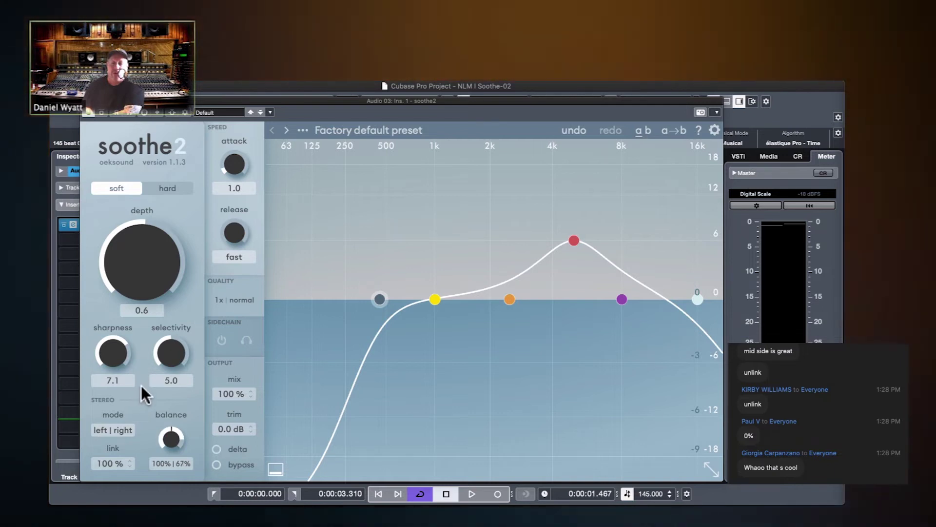
left_click_drag(171, 438, 174, 445)
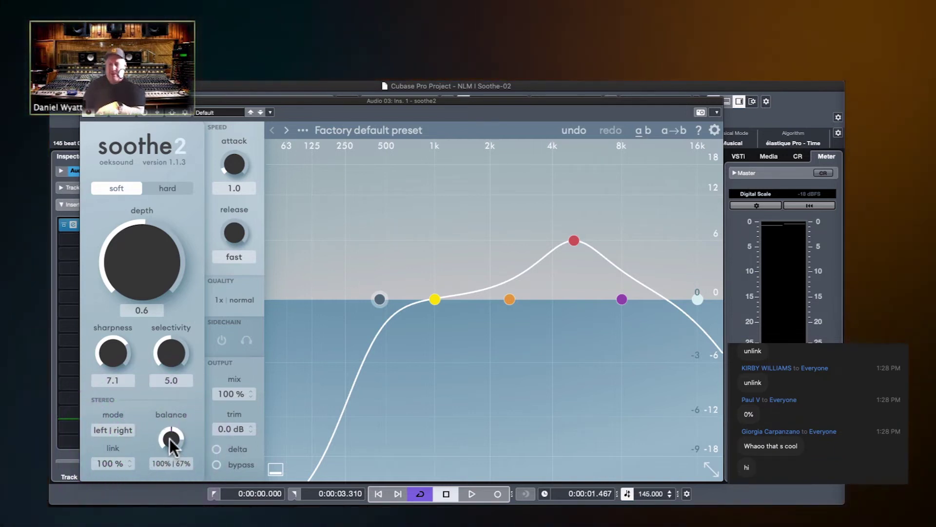
double_click(169, 438)
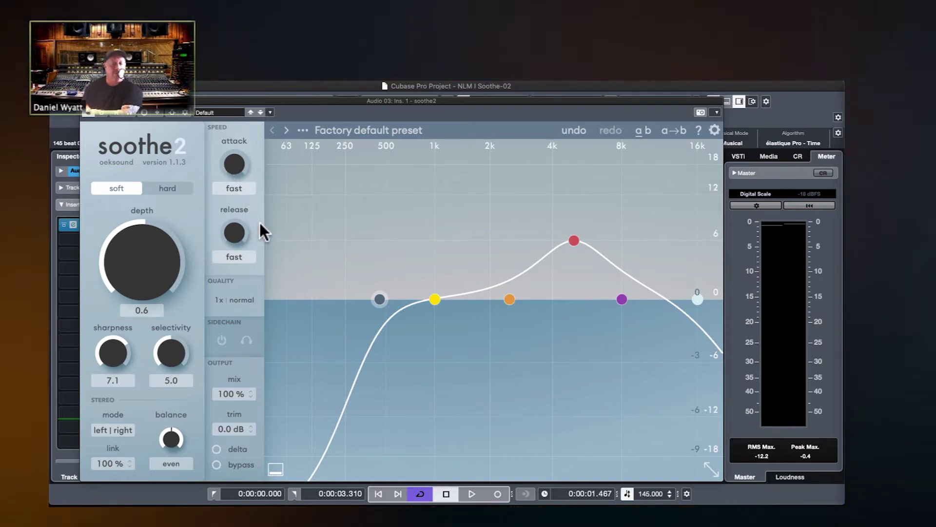
left_click_drag(234, 166, 234, 161)
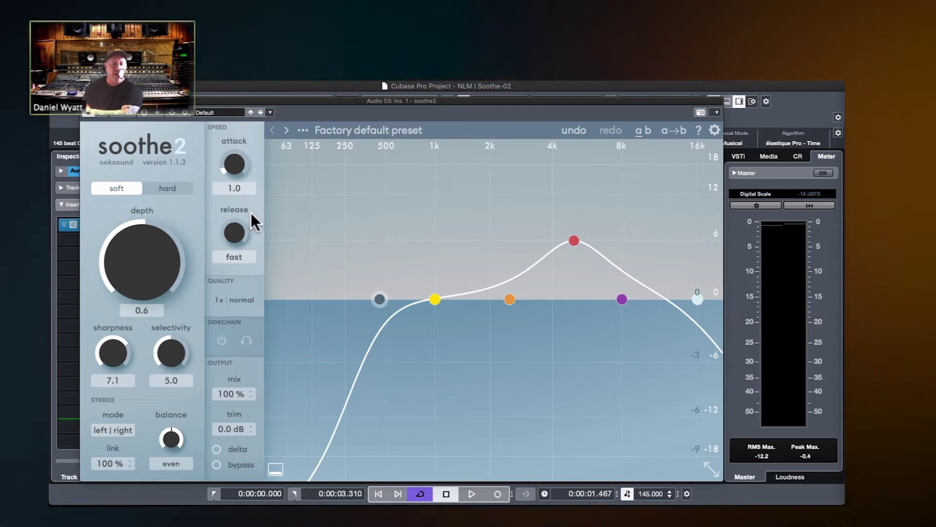
left_click_drag(233, 145, 229, 126)
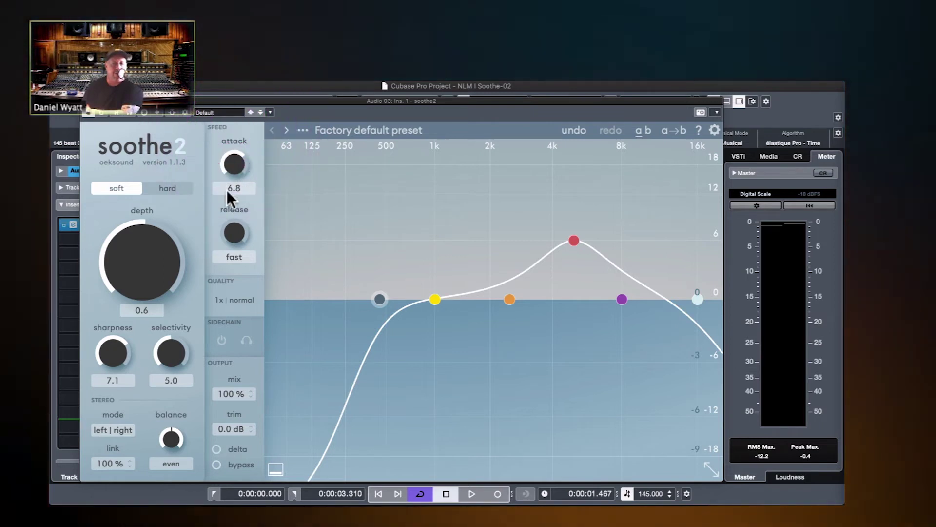
left_click_drag(226, 171, 224, 148)
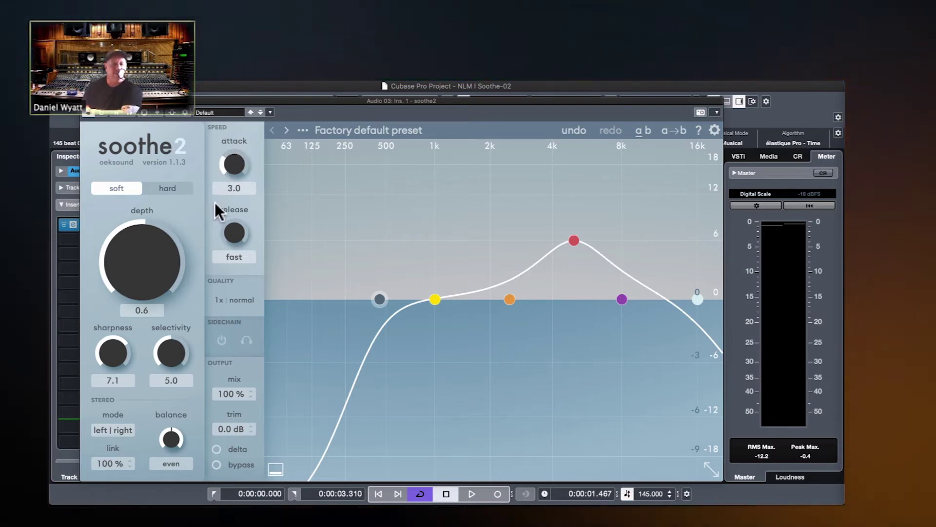
left_click_drag(214, 202, 230, 297)
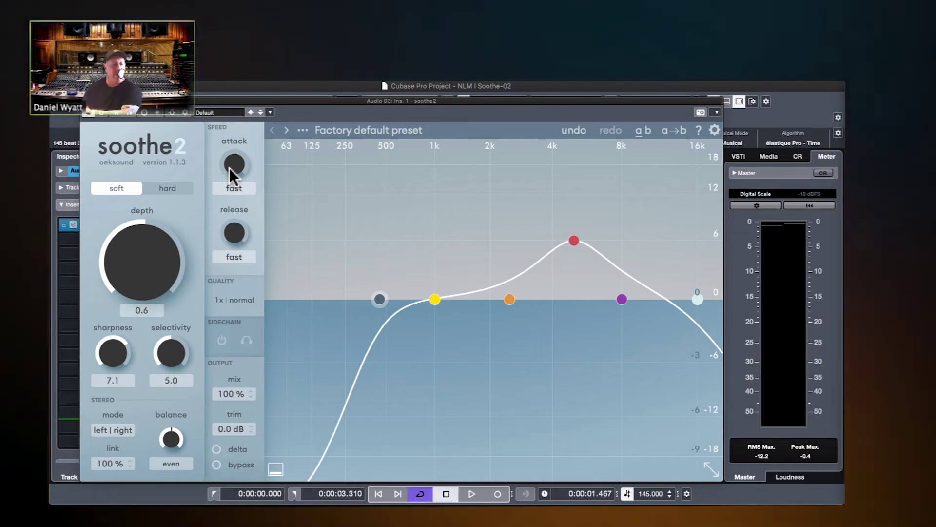
Raise the attack from fast and fine-tune it to 3.6.
left_click_drag(229, 167, 232, 117)
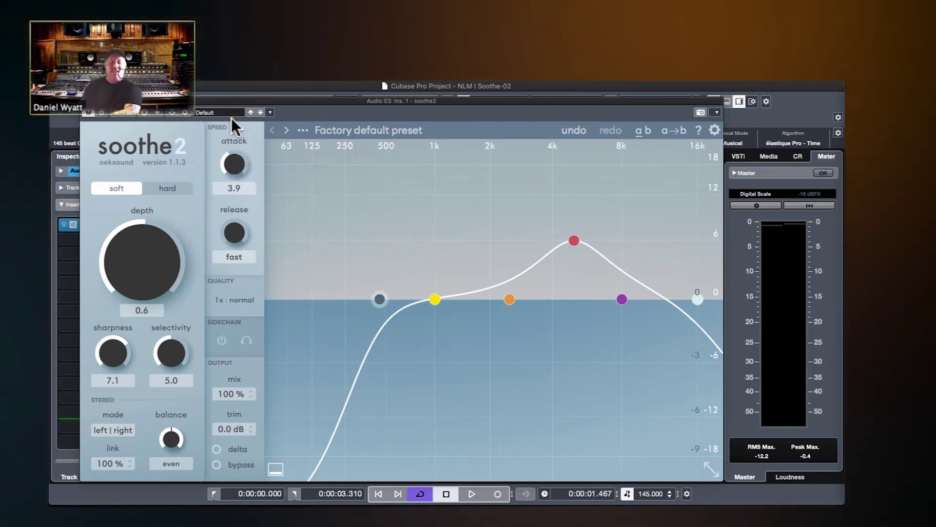
left_click_drag(226, 164, 226, 175)
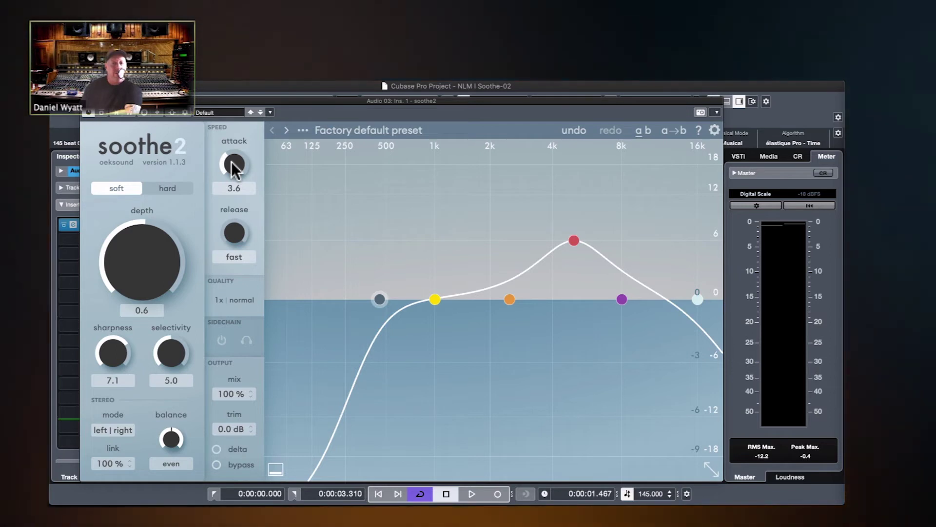
Try a slower release of 0.2, then return attack and release to fast.
mouse_move(230, 264)
left_mouse_down()
mouse_move(228, 252)
mouse_move(230, 269)
left_mouse_up()
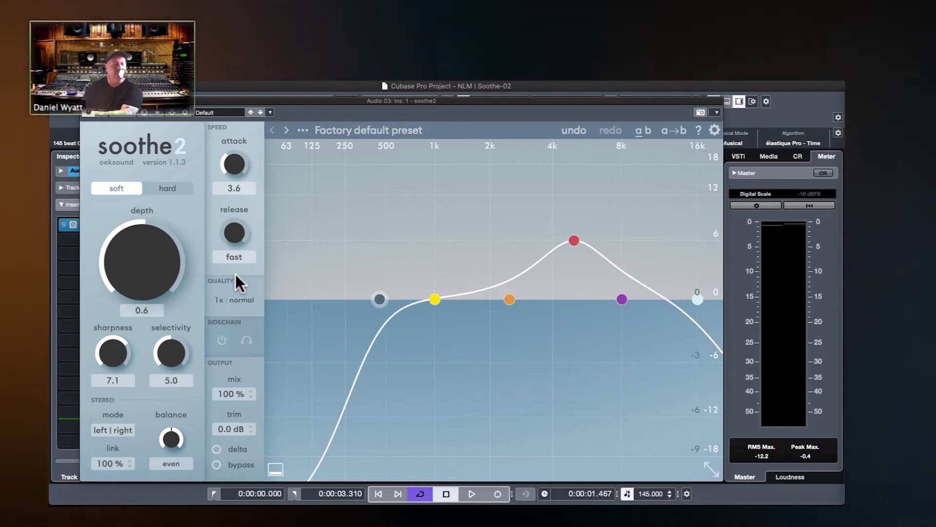
left_click(235, 274)
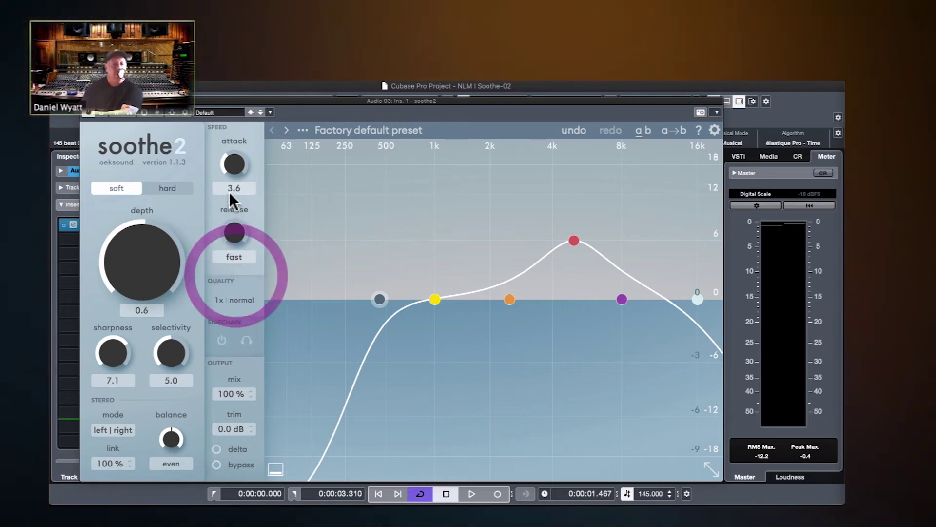
left_click(224, 287)
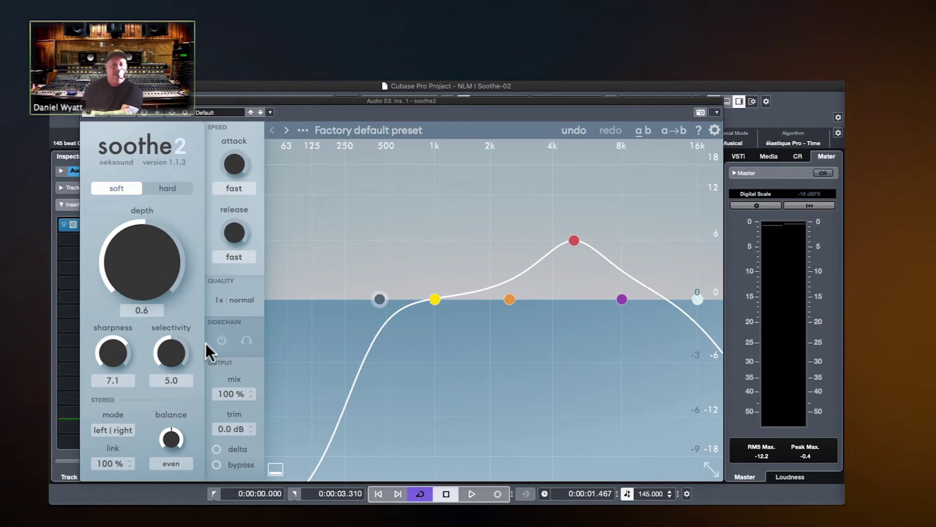
In the quality settings, set real-time oversampling to 2x.
left_click(222, 300)
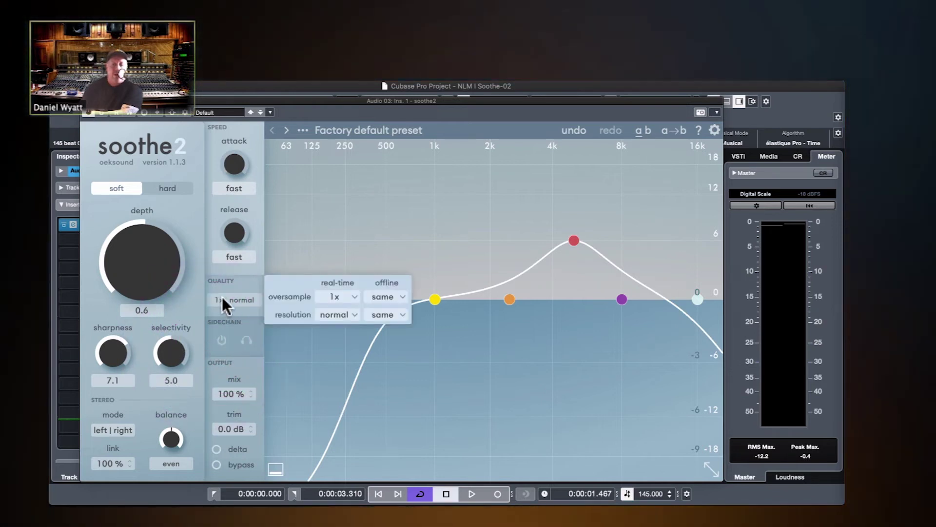
left_click(341, 297)
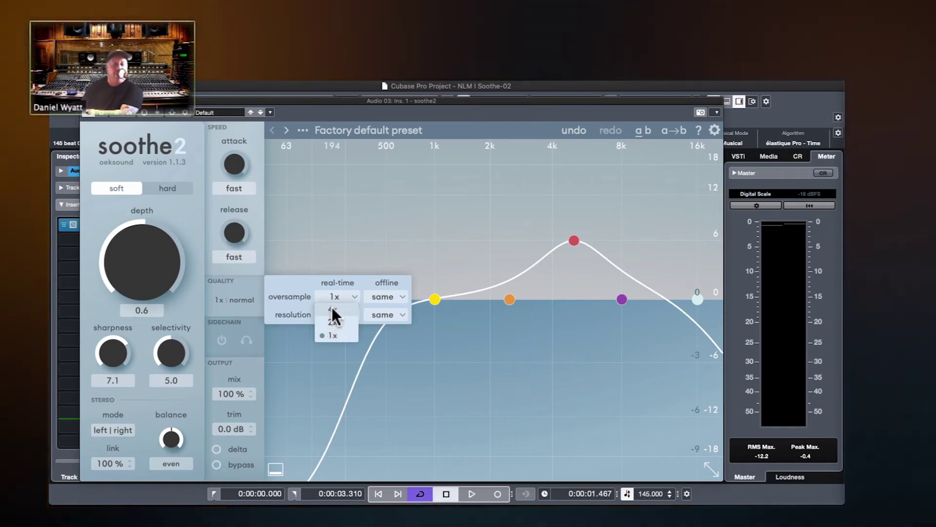
left_click(331, 322)
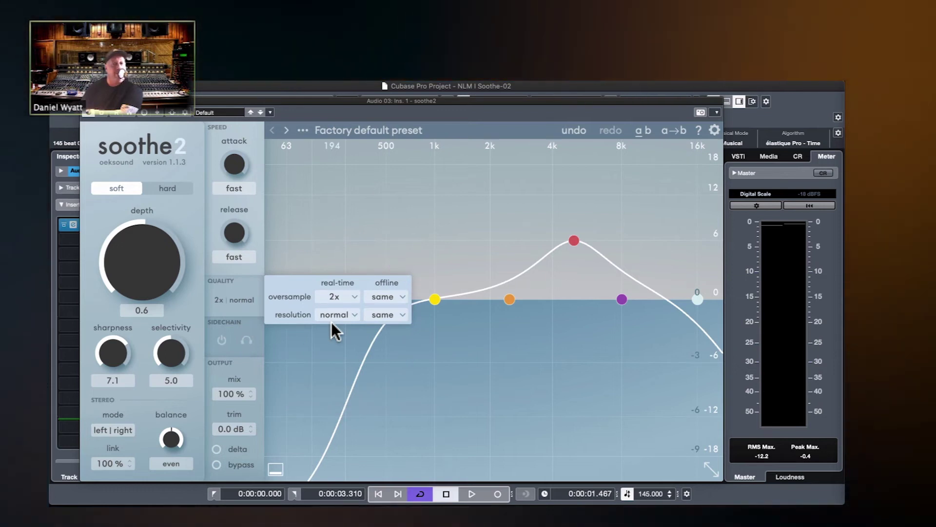
left_click(384, 294)
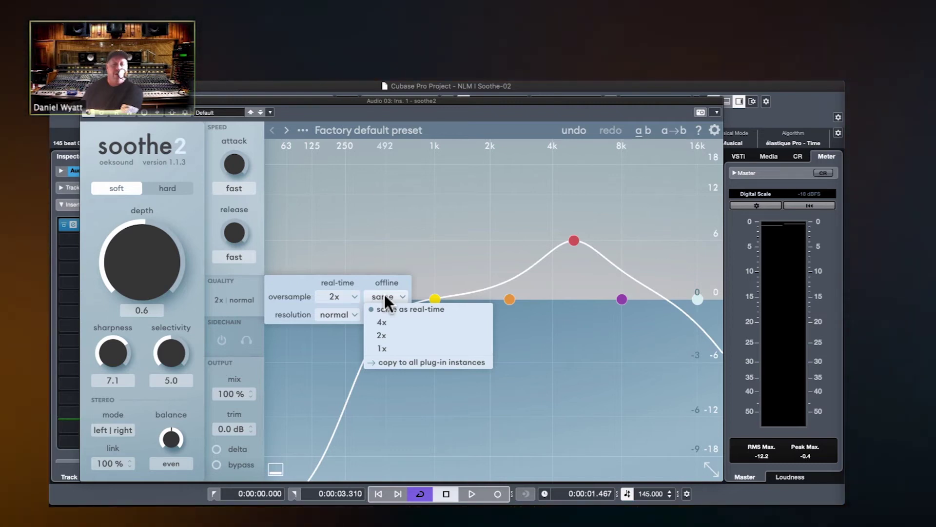
Set offline oversampling to 4x, then try real-time oversampling at 1x and 4x before settling on 2x.
left_click(388, 320)
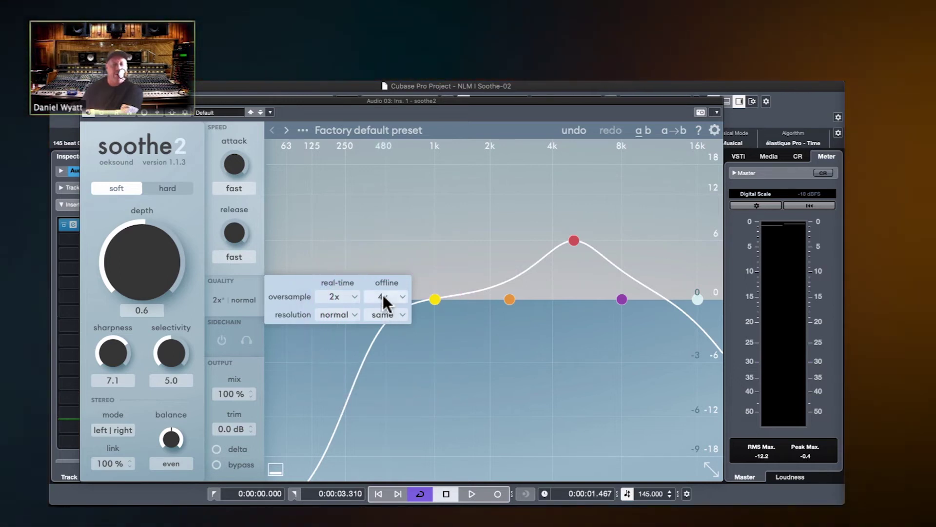
left_click(338, 297)
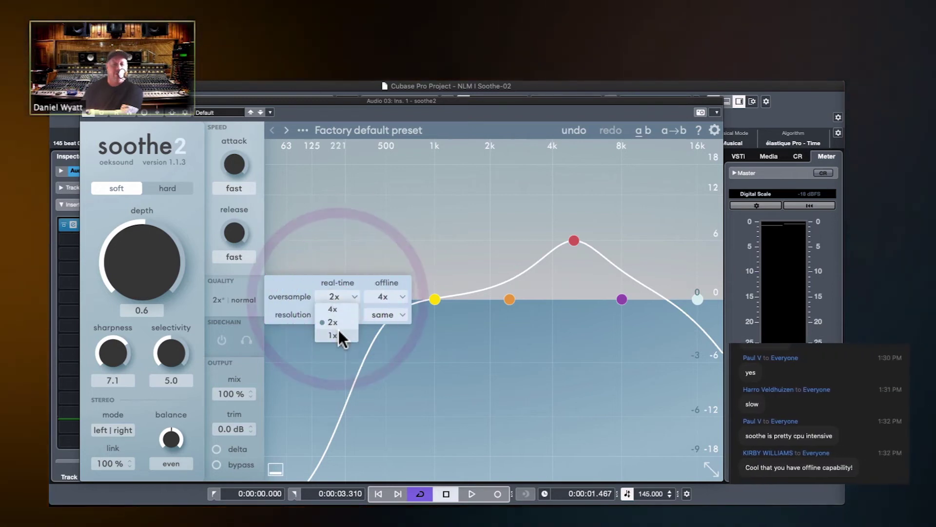
left_click(338, 333)
left_click(335, 296)
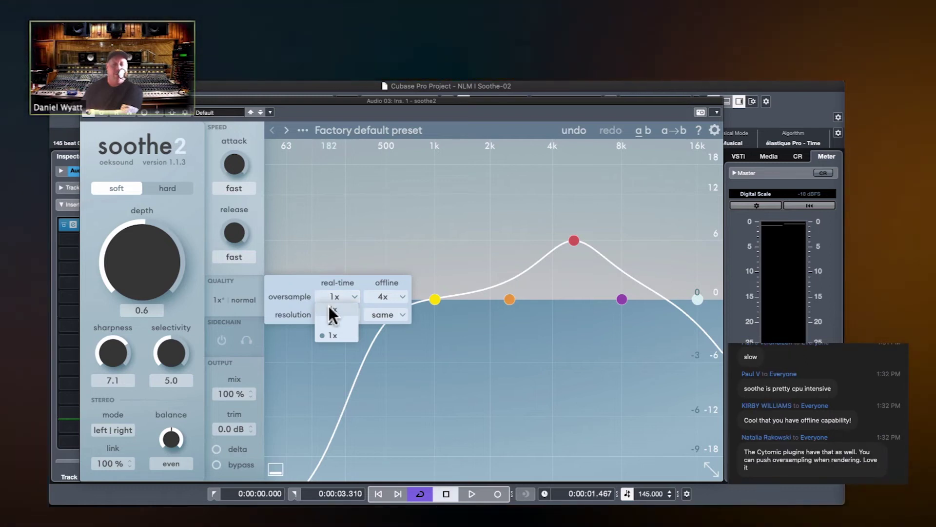
left_click(328, 306)
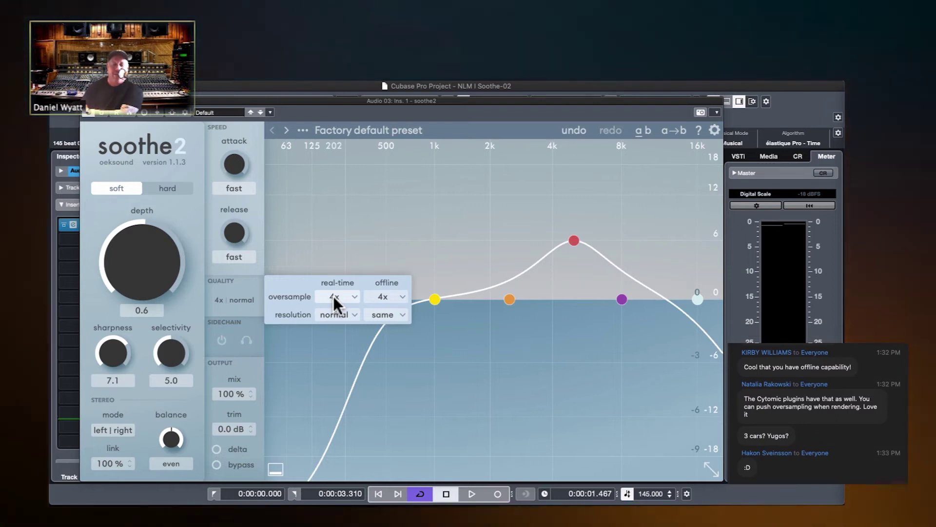
left_click(333, 296)
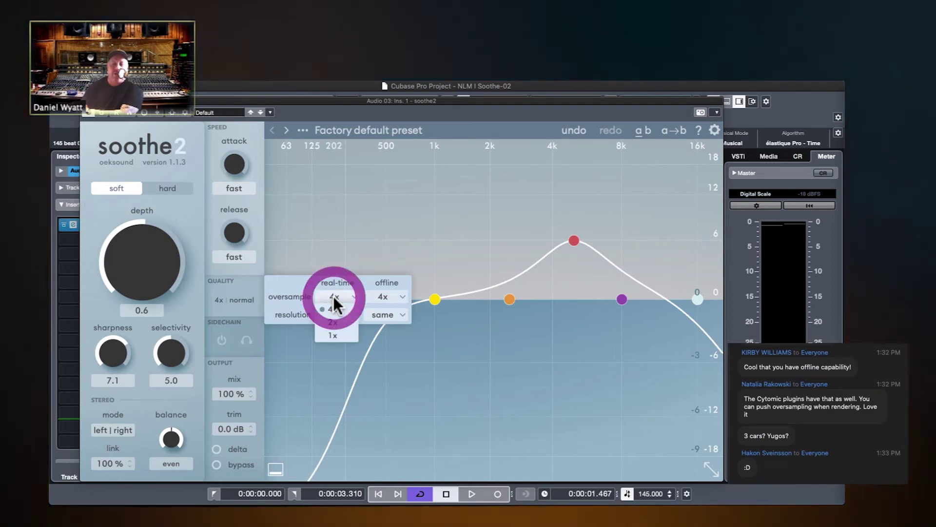
left_click(332, 321)
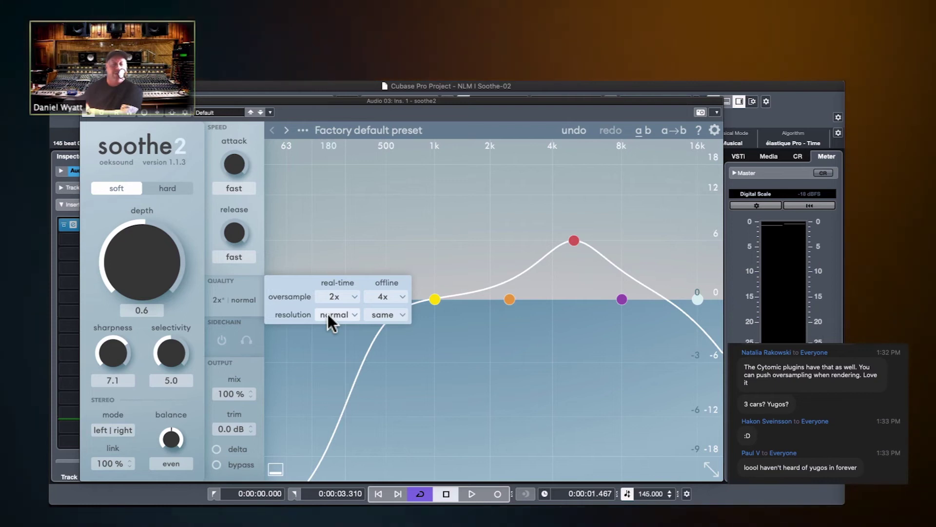
Keep real-time resolution at normal and switch offline resolution to ultra.
left_click(328, 314)
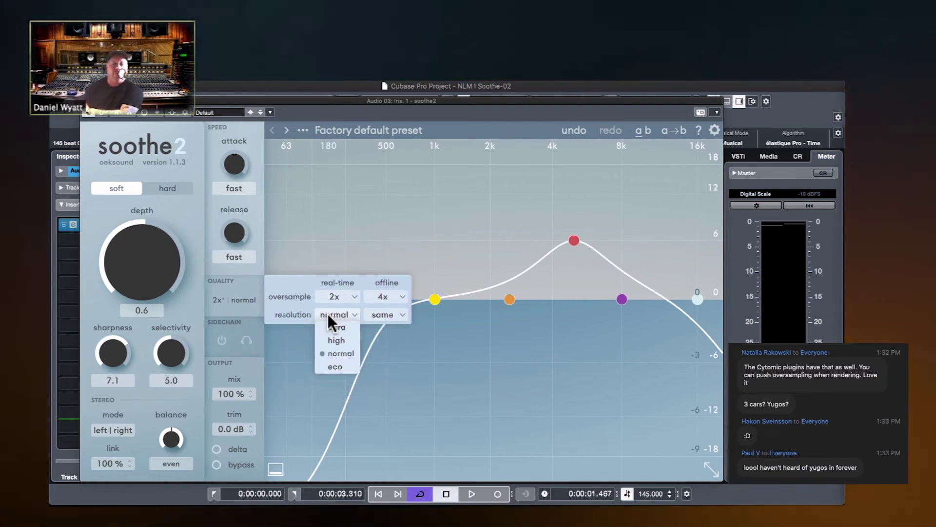
left_click(327, 314)
left_click(389, 312)
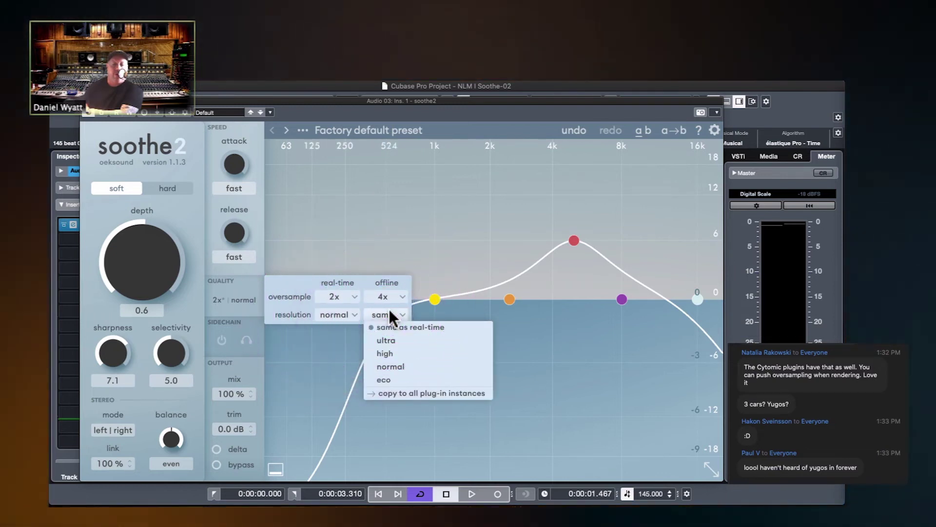
left_click(385, 340)
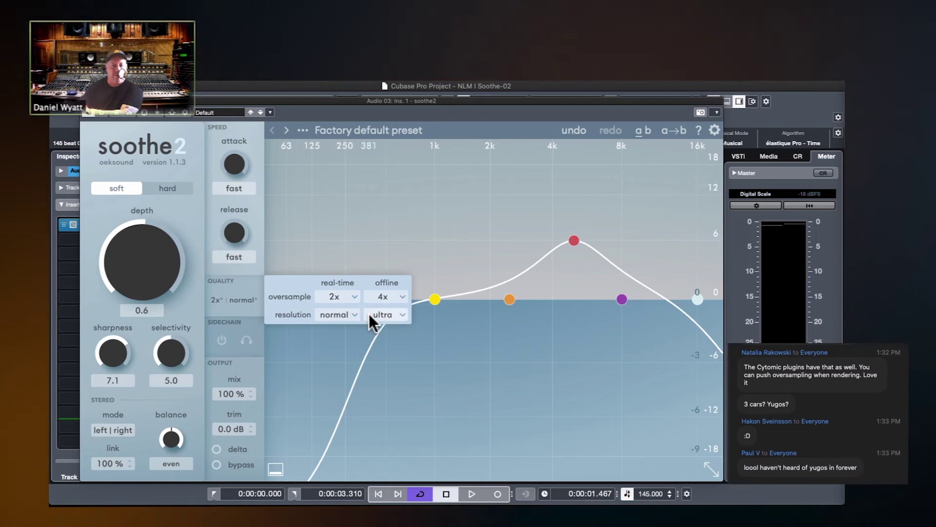
Dismiss the Quality settings popup to return to soothe2's main controls.
left_click(359, 243)
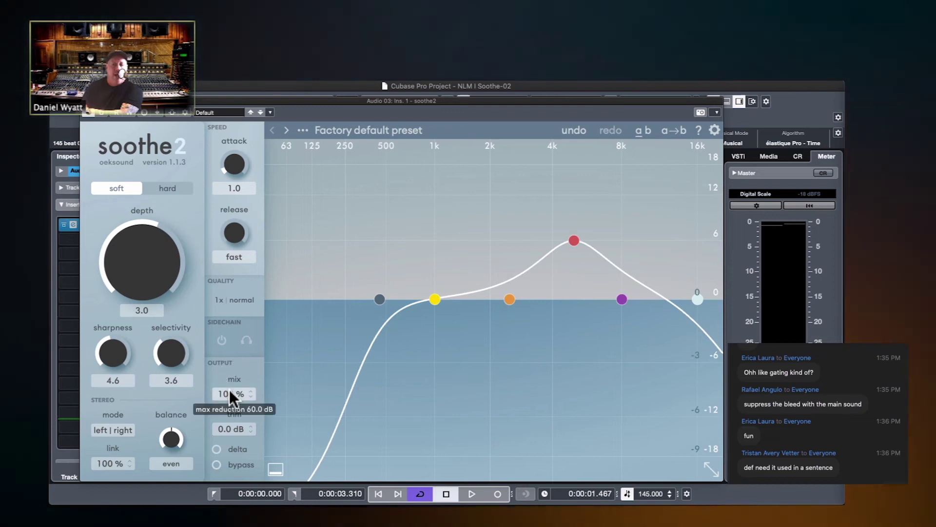
Lower soothe2's wet mix from 100% to about 60%.
left_click_drag(229, 392, 233, 435)
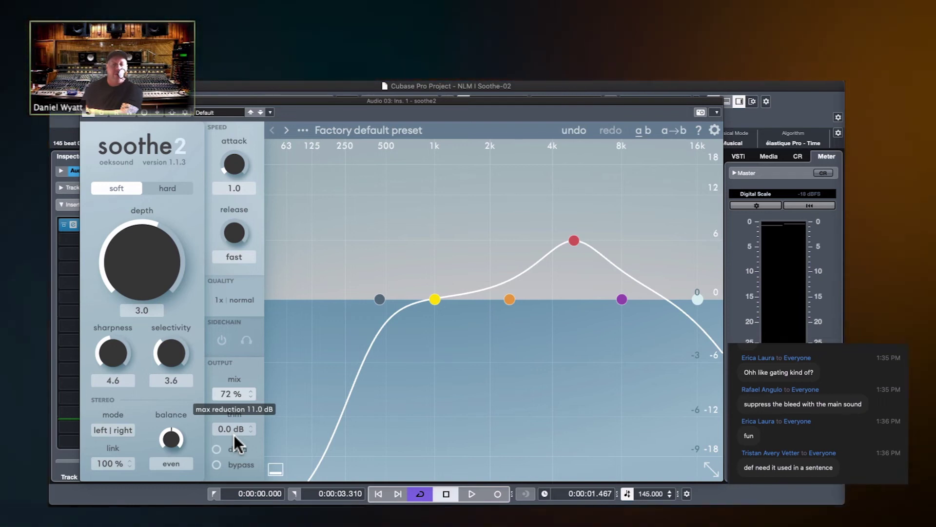
left_click_drag(233, 434, 233, 454)
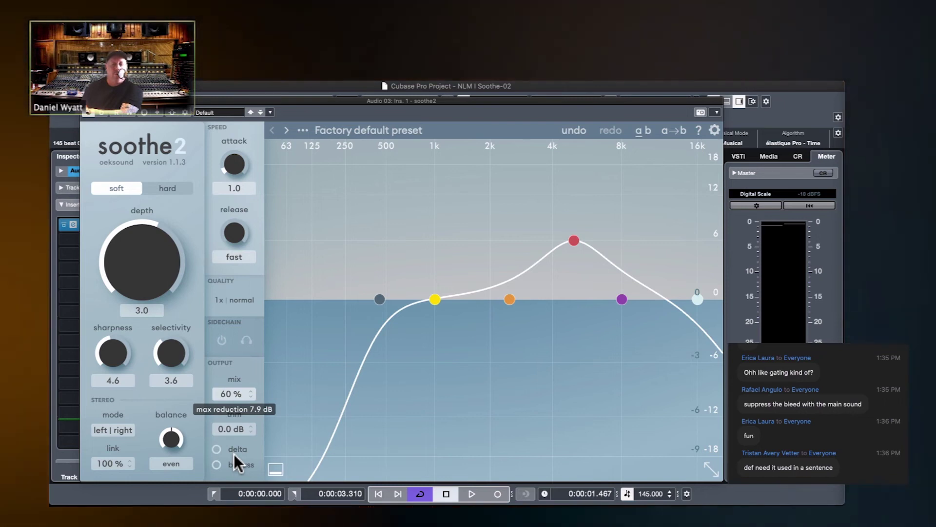
left_click_drag(233, 454, 233, 453)
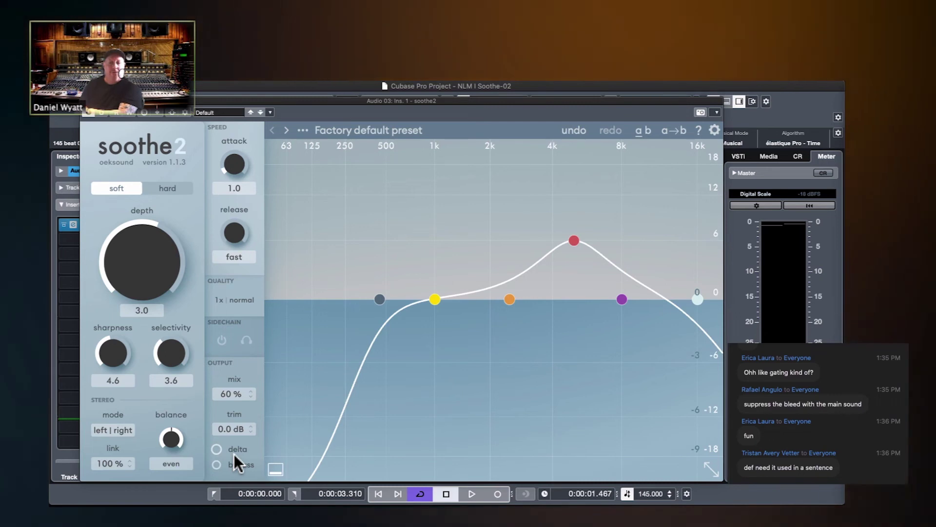
Switch soothe2 to hard mode, raise selectivity to 8.0 and turn up depth.
left_click(168, 186)
left_click_drag(166, 361, 172, 303)
left_click_drag(128, 274, 121, 223)
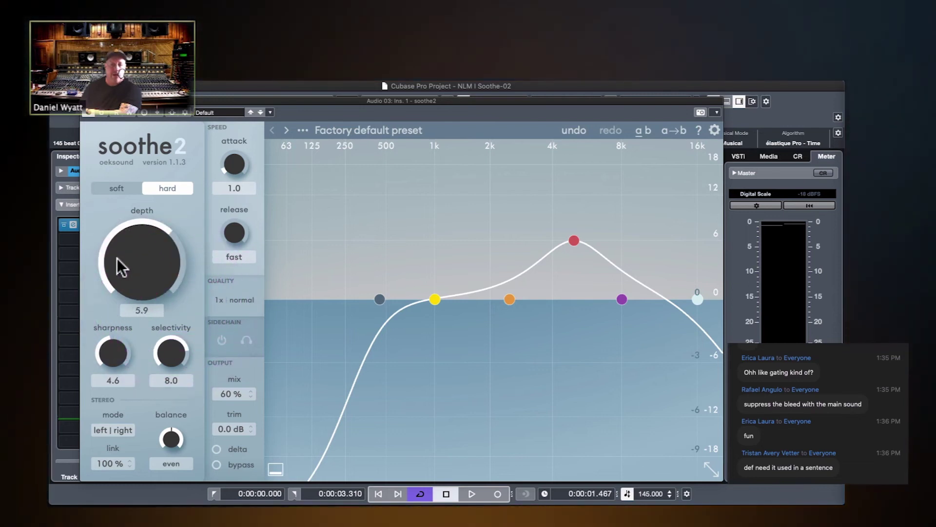
left_click_drag(117, 259, 142, 260)
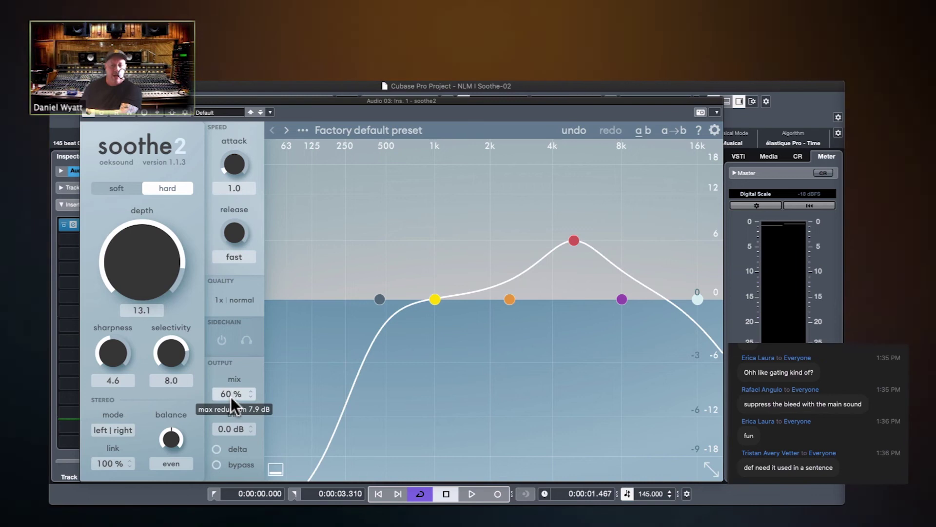
Bring the wet mix back to 100%, readjust depth and sweep the mix to compare.
left_click_drag(230, 396, 231, 364)
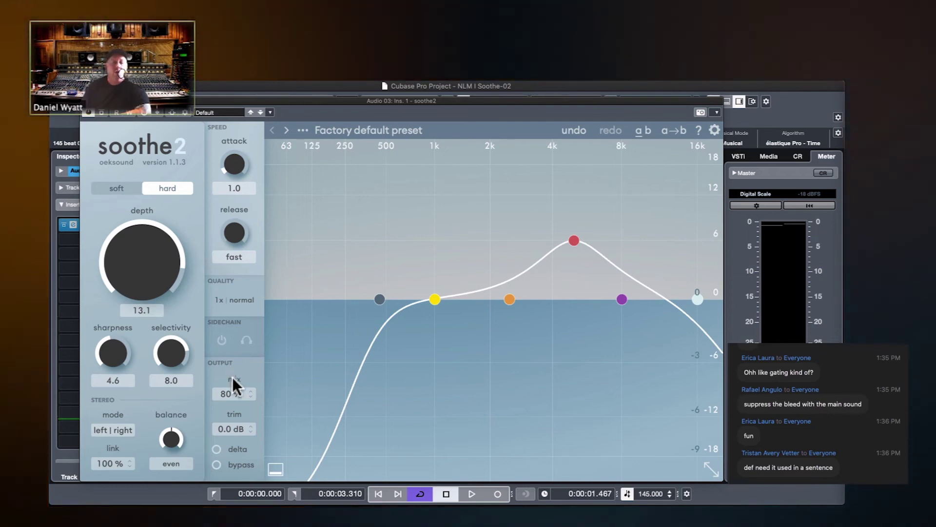
left_click_drag(235, 392, 235, 344)
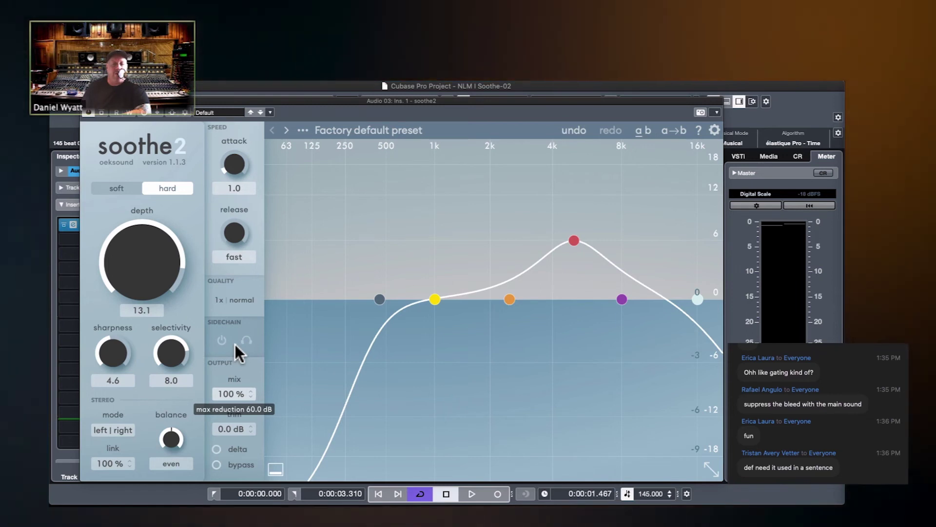
left_click(235, 344)
mouse_move(138, 278)
left_mouse_down()
mouse_move(139, 307)
mouse_move(136, 295)
left_mouse_up()
left_click_drag(232, 394, 238, 351)
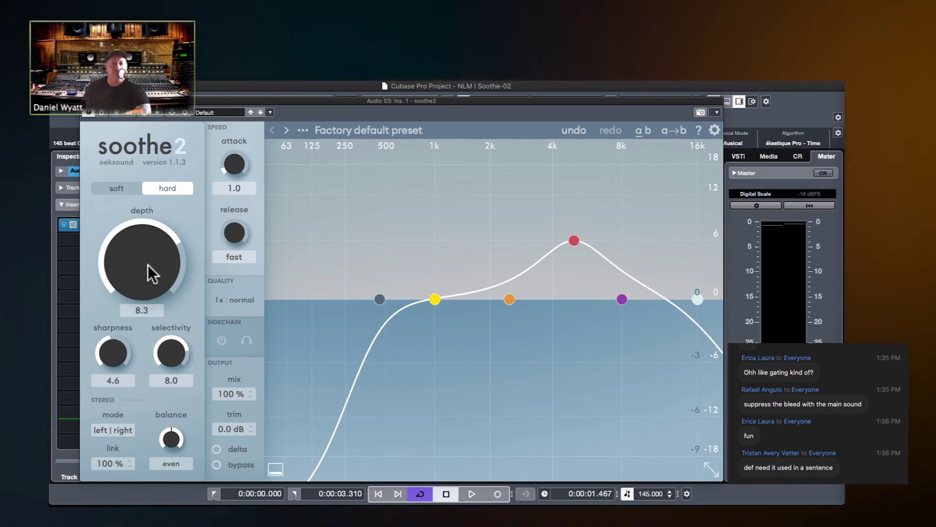
Raise depth to 15.0 and pull the wet mix down to 31%.
left_click_drag(148, 265, 149, 239)
mouse_move(221, 390)
left_mouse_down()
mouse_move(223, 461)
mouse_move(223, 390)
left_mouse_up()
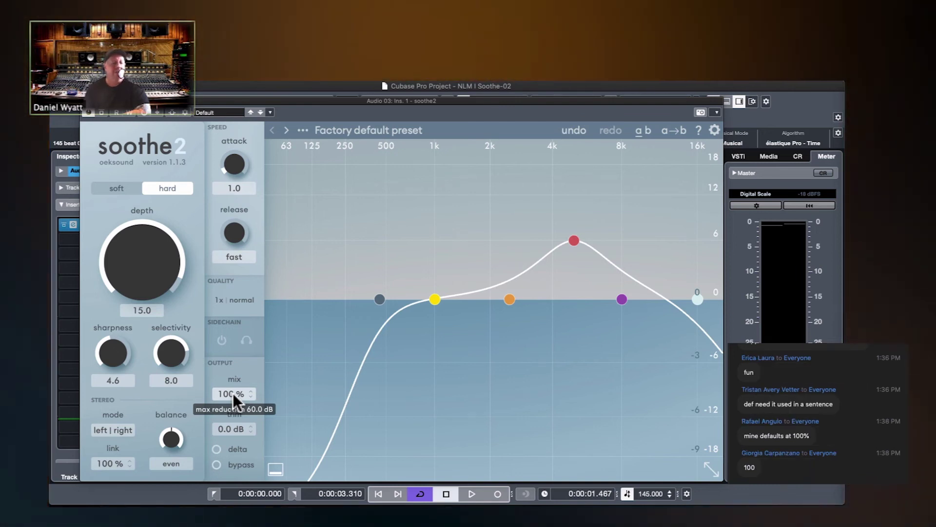
left_click_drag(232, 393, 253, 504)
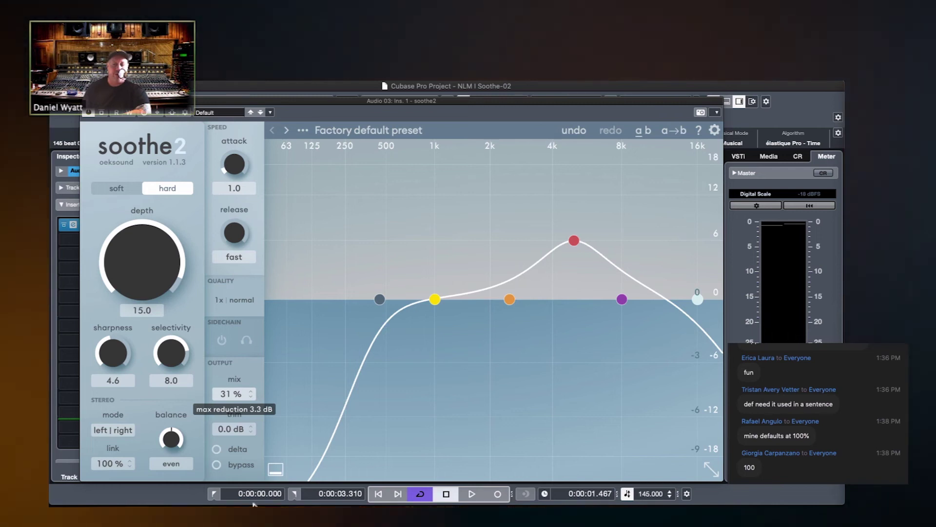
Reset the Mix value from 31% back to its 100% default.
double_click(231, 394)
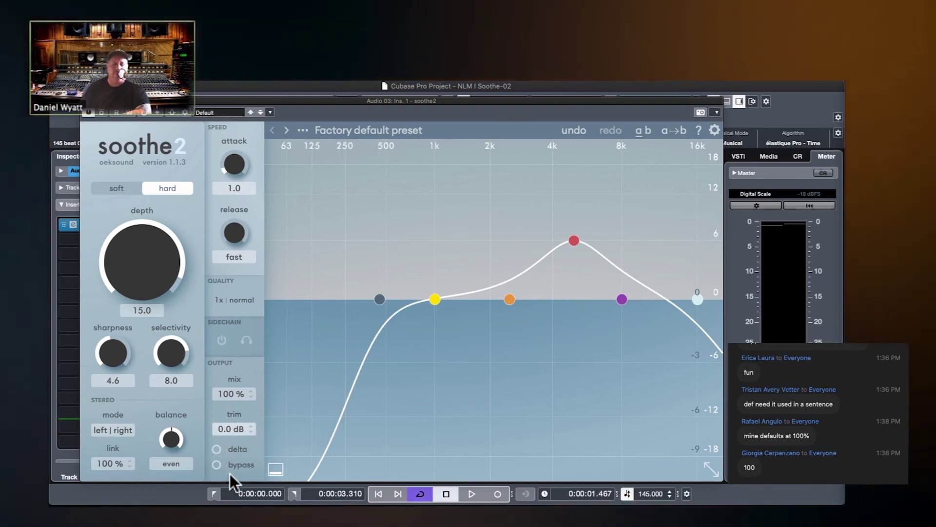
double_click(232, 428)
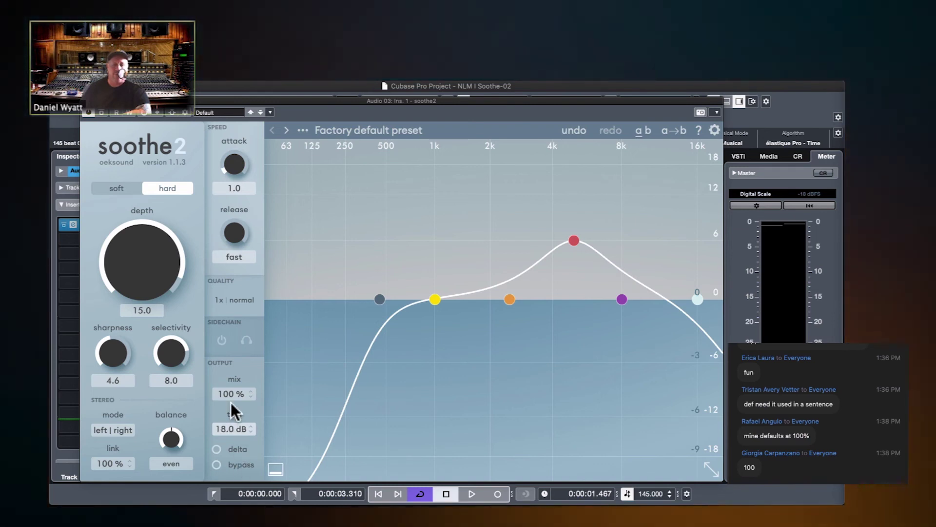
left_click_drag(234, 429, 233, 468)
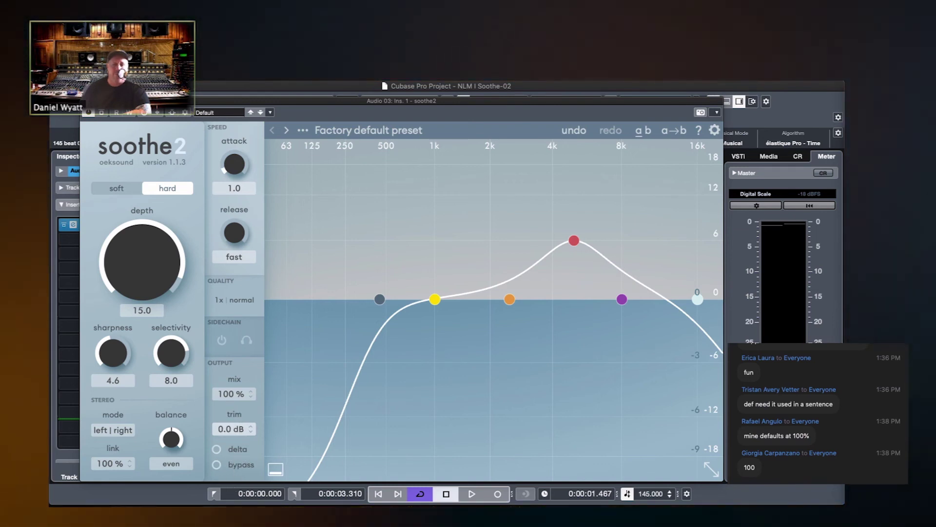
left_click_drag(233, 429, 233, 400)
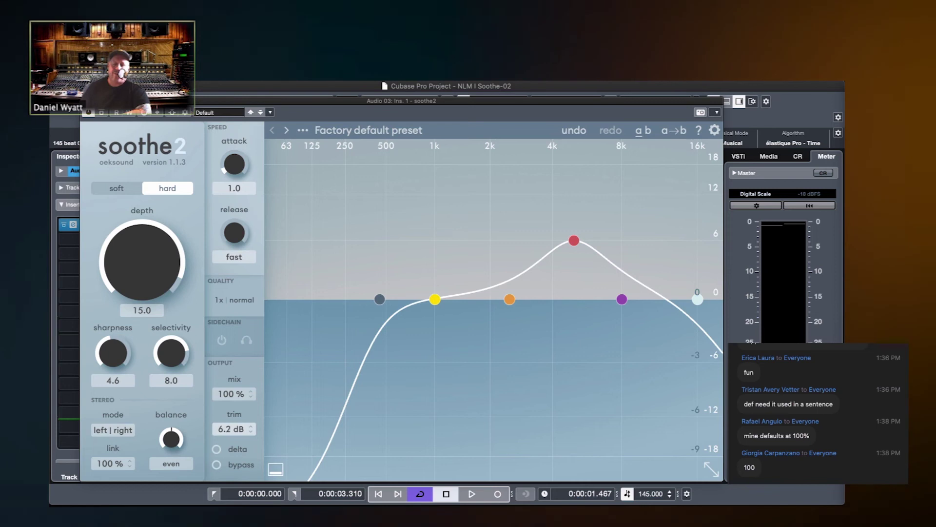
left_click(216, 465)
left_click(214, 466)
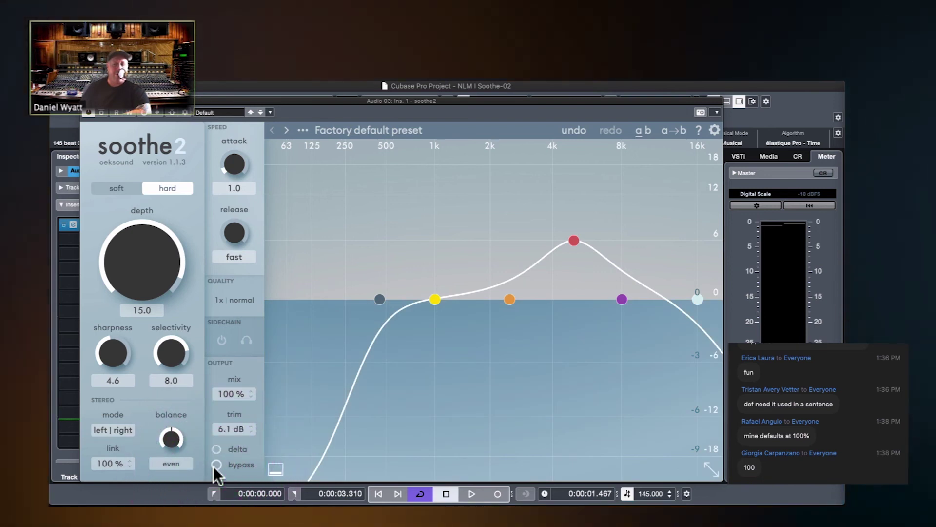
left_click(214, 466)
left_click(214, 465)
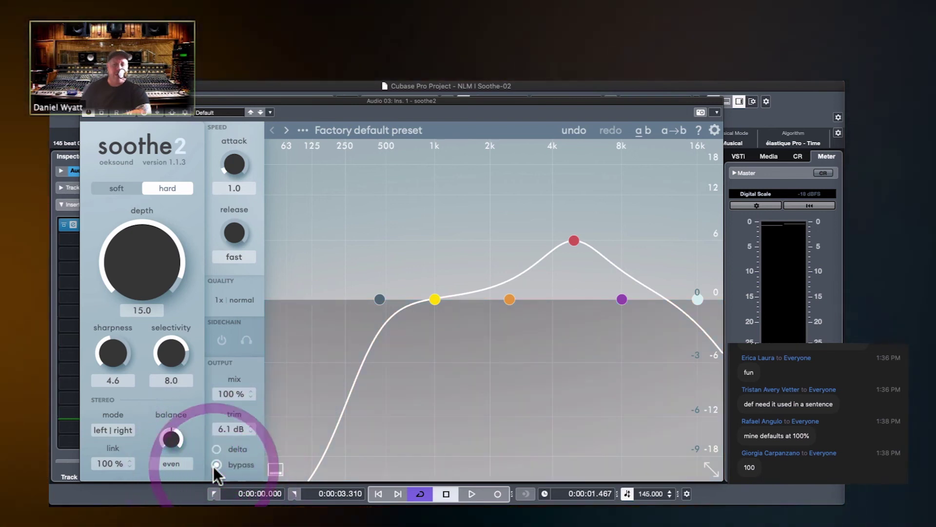
left_click(214, 465)
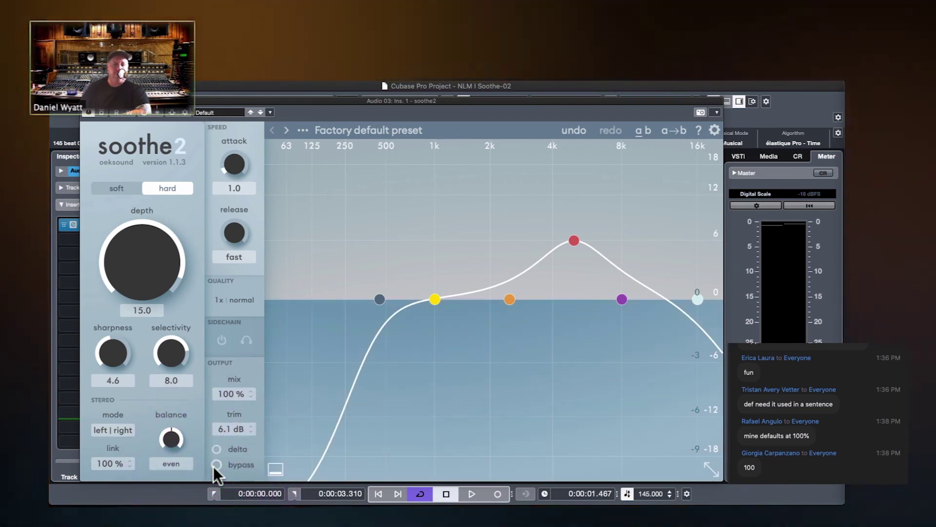
left_click(215, 464)
left_click(214, 465)
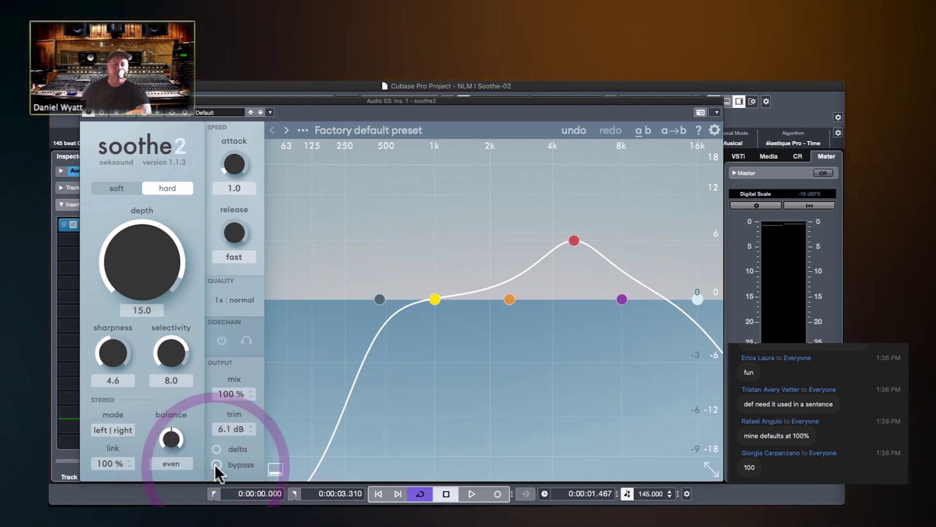
left_click(215, 464)
left_click(215, 464)
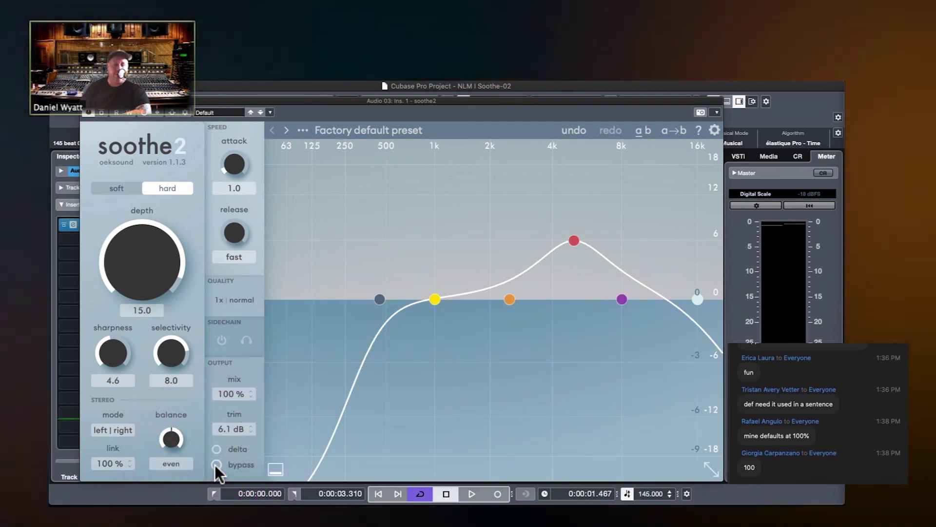
left_click(214, 464)
left_click(215, 465)
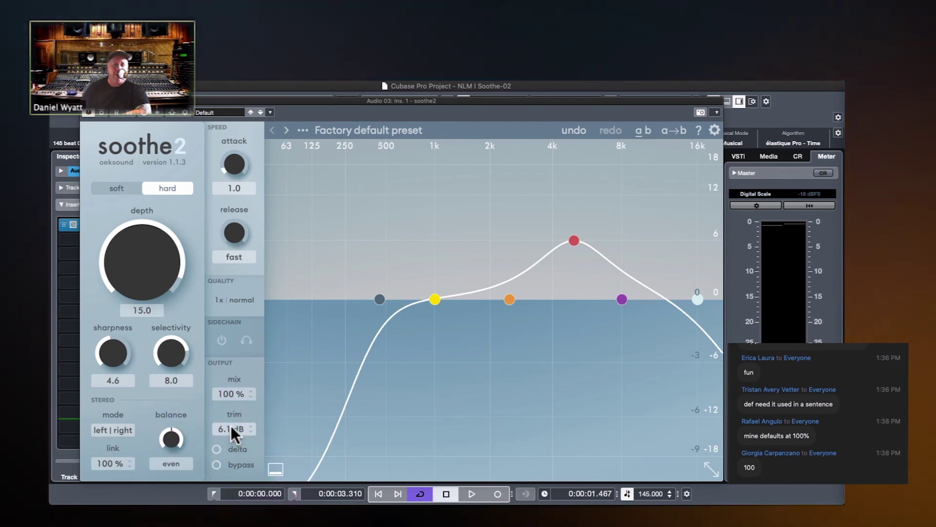
left_click_drag(231, 425, 230, 441)
double_click(244, 430)
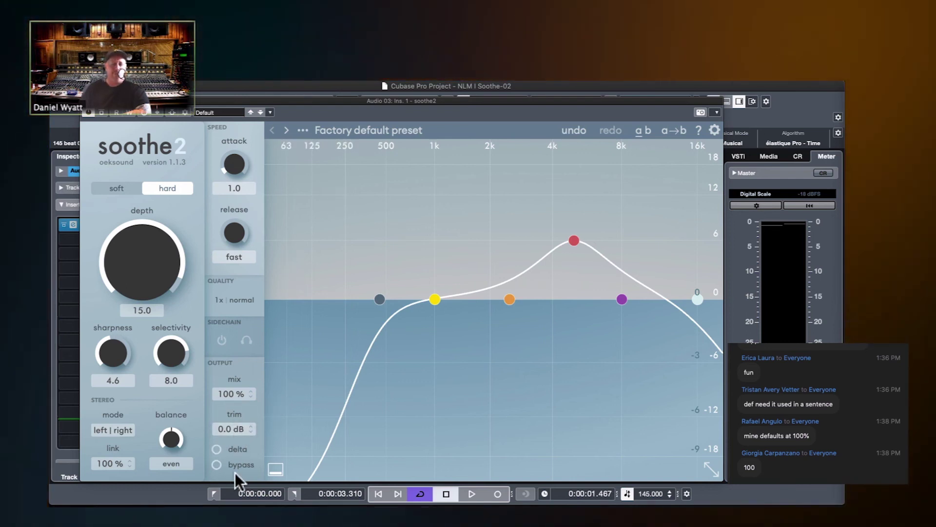
Close the soothe2 window and bring up Audio 03's insert plugin list.
left_click(219, 465)
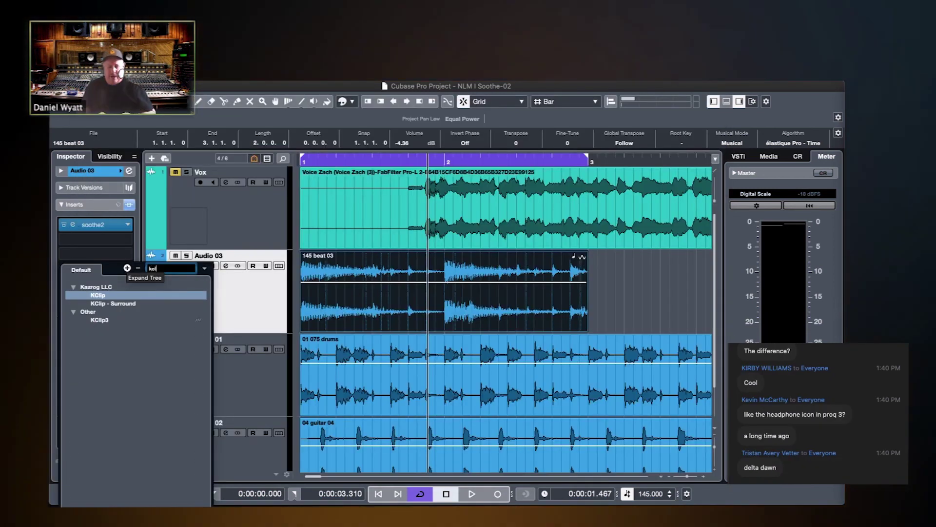
Insert KClip3 after soothe2 on Audio 03, toggle its Mix delta listening, then close it.
type("ip")
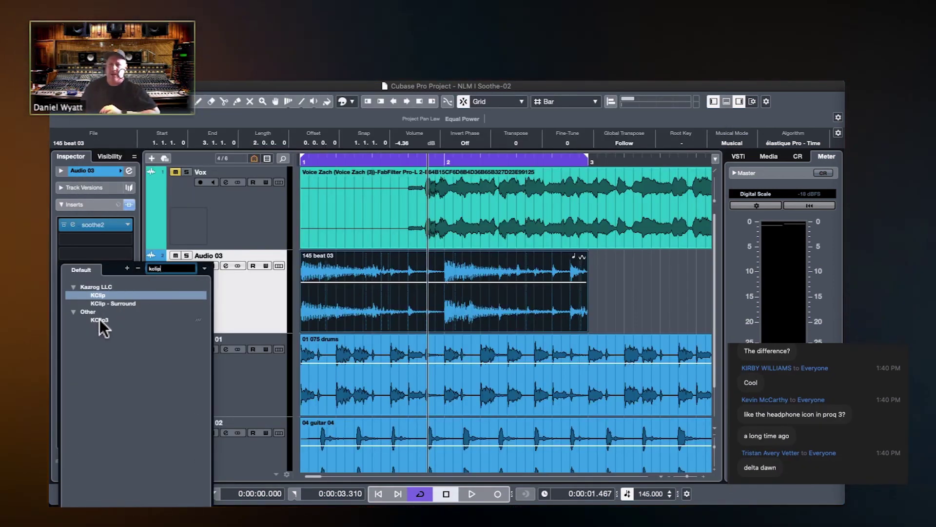
left_click(99, 320)
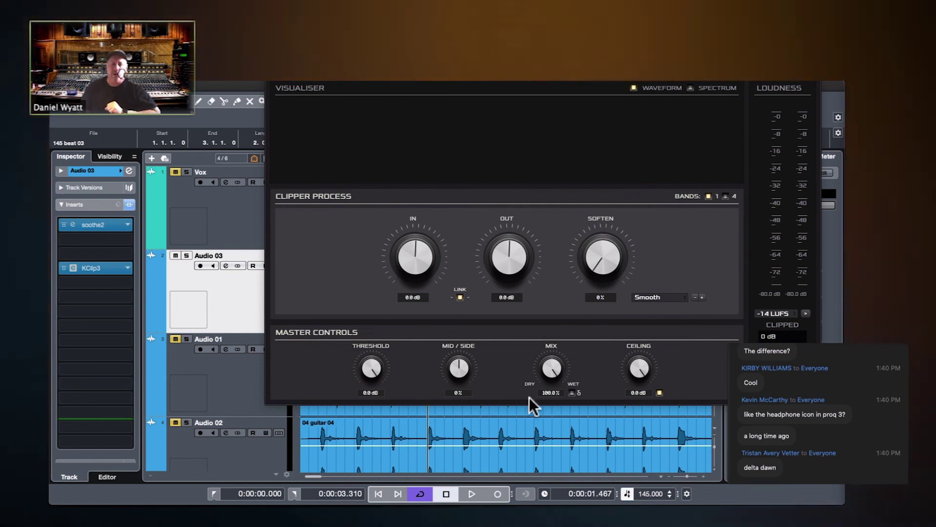
left_click(569, 390)
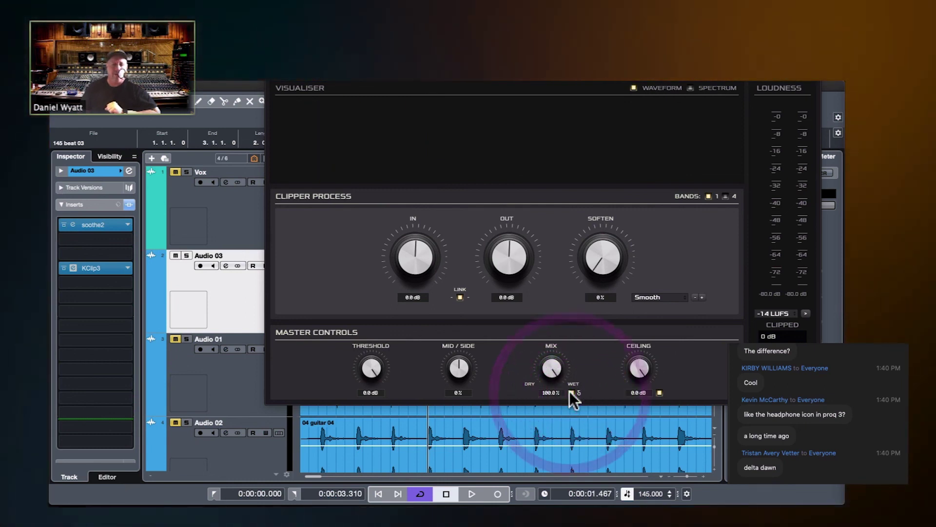
left_click(569, 391)
left_click(569, 391)
left_click(569, 390)
left_click(238, 94)
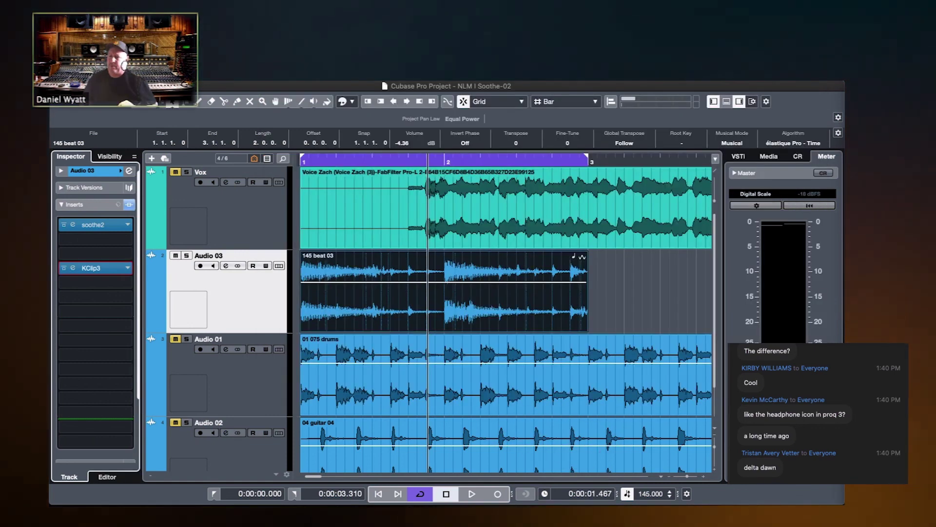
Replace KClip3 with FabFilter Pro-C 2 in the second insert and try its listen button.
left_click(128, 268)
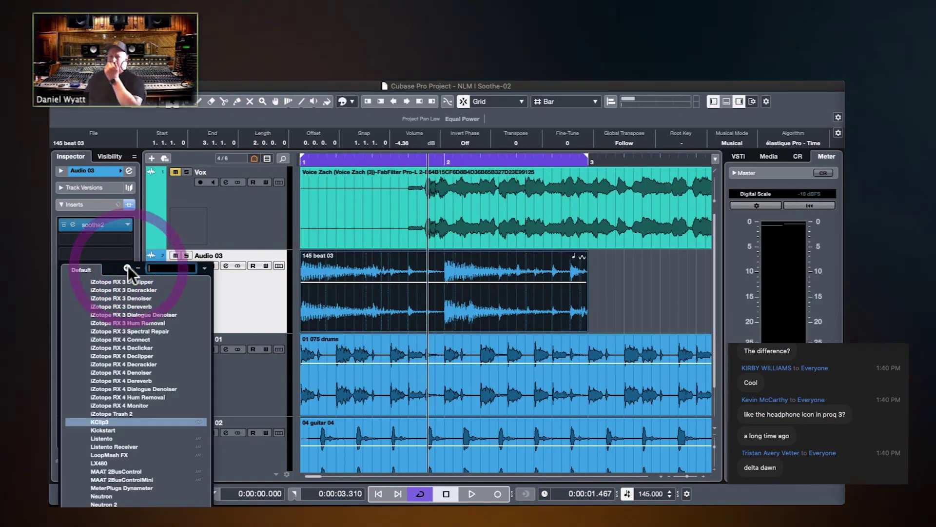
left_click(92, 370)
left_click(351, 347)
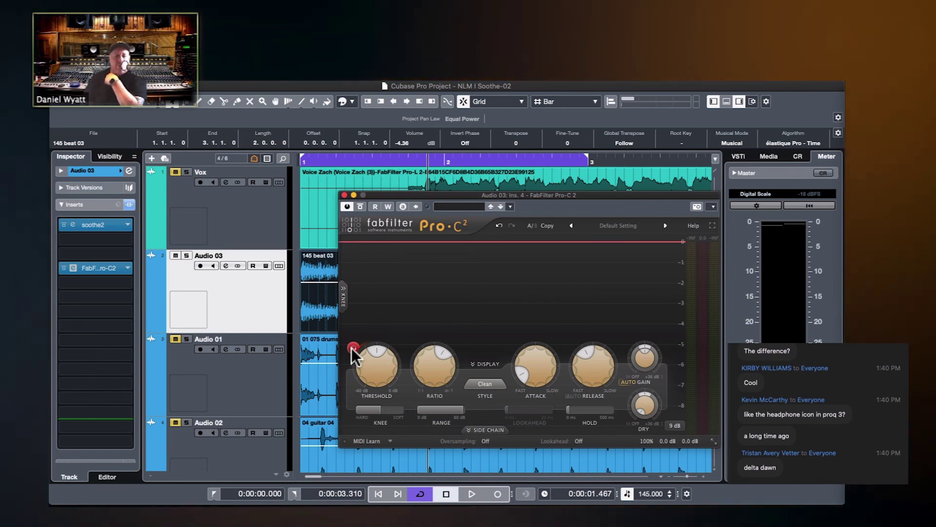
Set the Pro-C 2 slot to No Effect and reopen the soothe2 window.
left_click(127, 264)
left_click(103, 285)
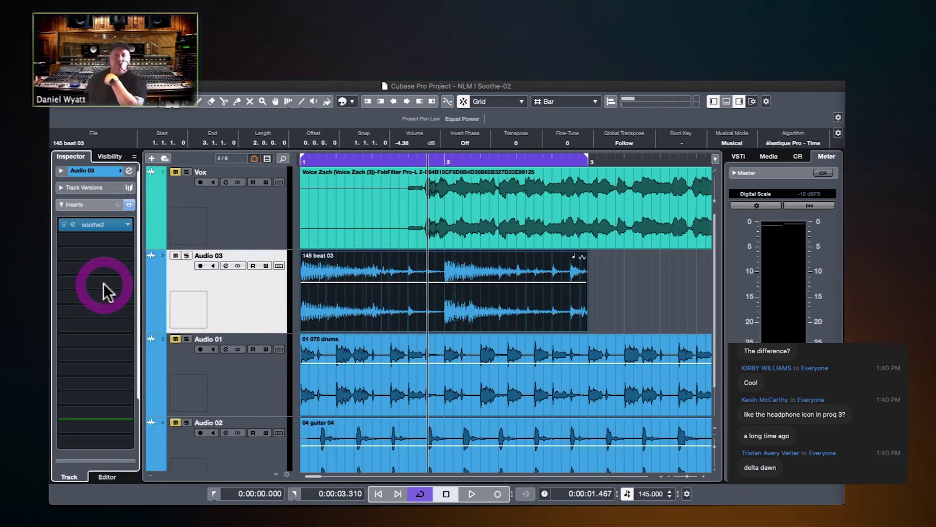
left_click(101, 223)
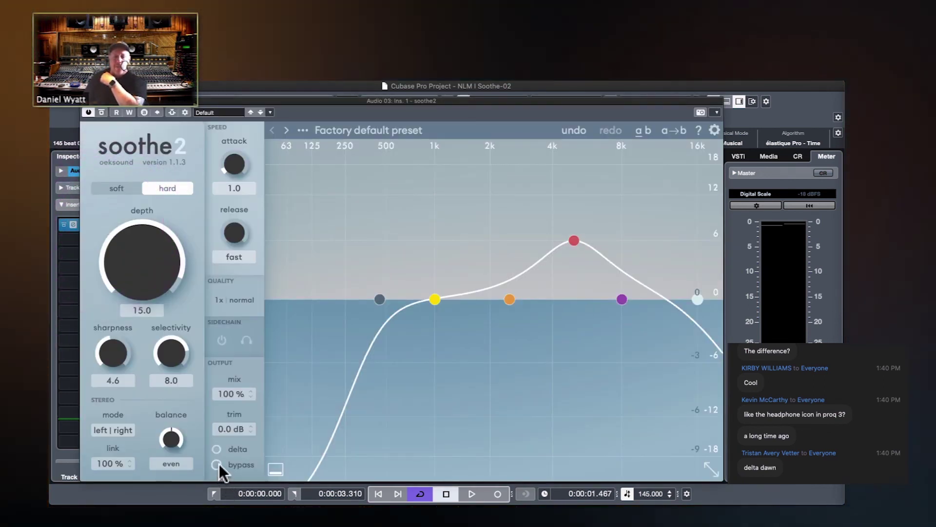
Toggle soothe2's global delta listening on and off, then select band 2.
left_click(218, 447)
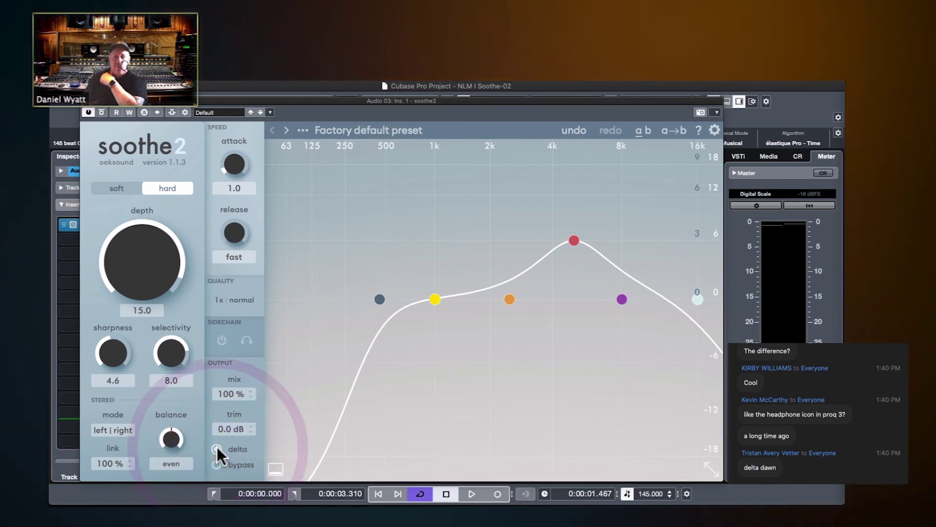
left_click(218, 447)
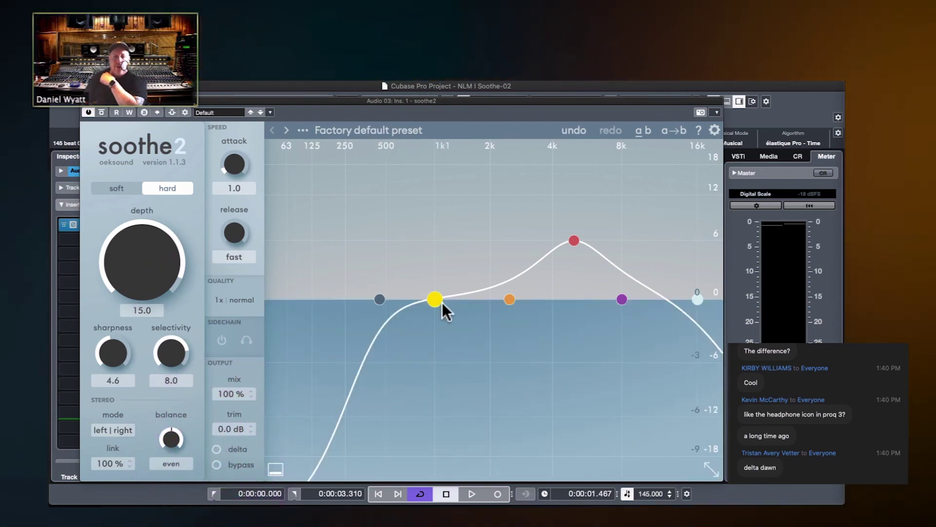
left_click(510, 300)
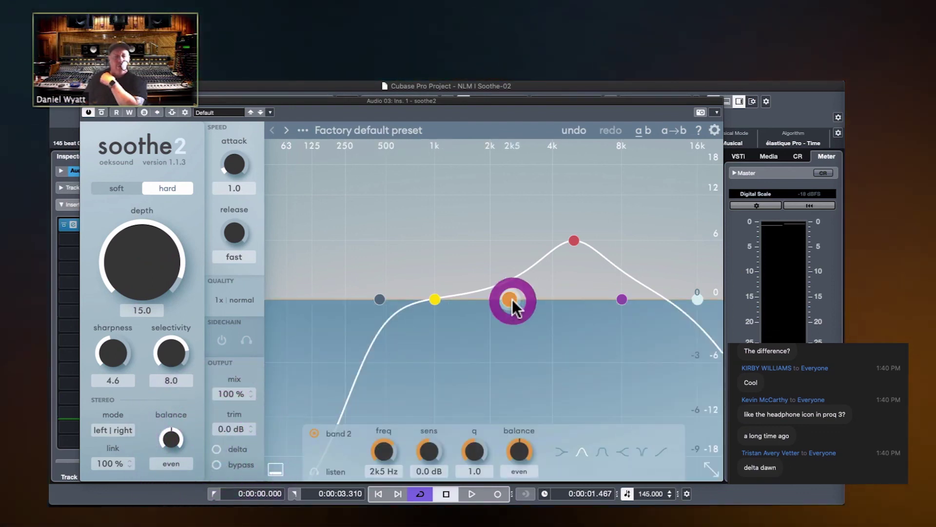
Toggle band 2's listen solo repeatedly to audition its 2k5 Hz region alone.
left_click(318, 470)
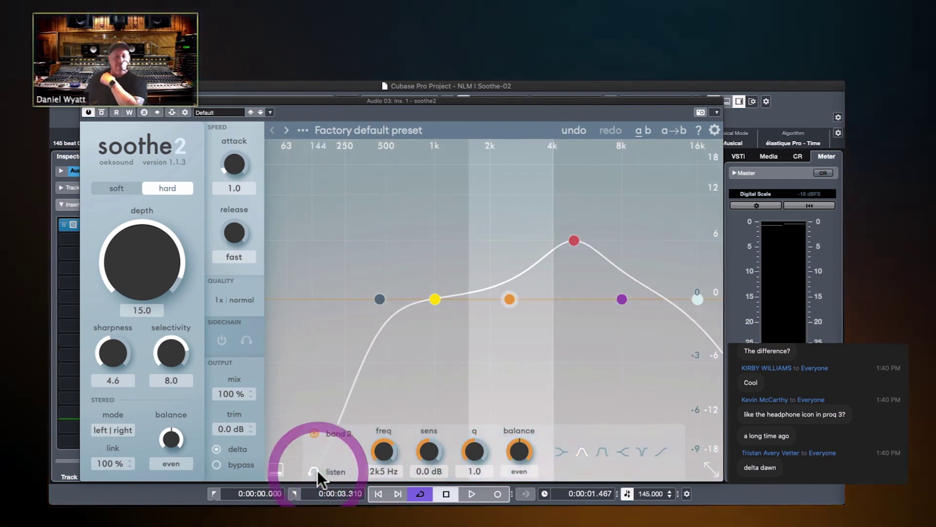
left_click(318, 470)
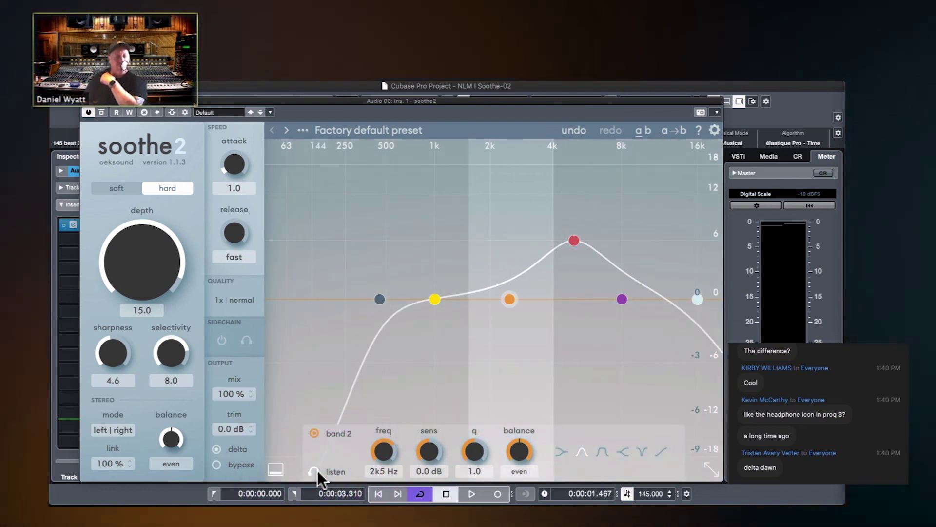
left_click(317, 470)
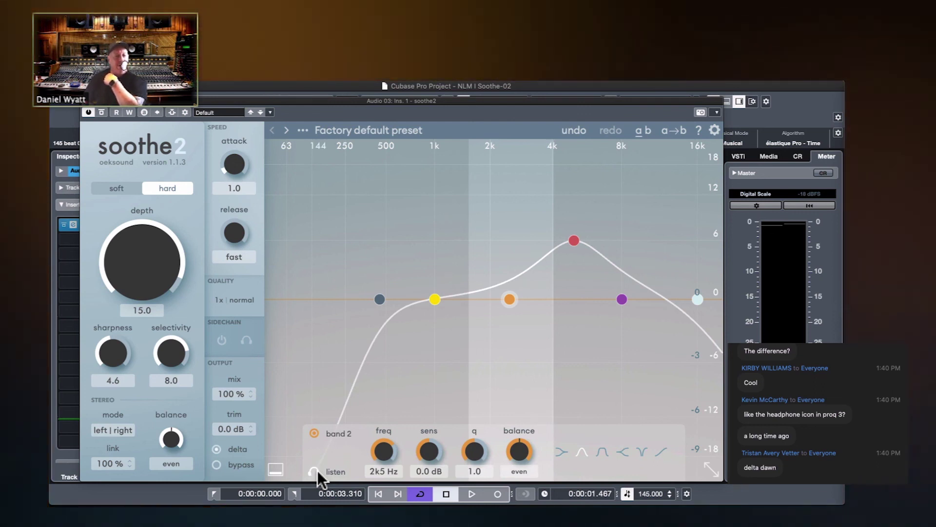
left_click(317, 470)
left_click(317, 470)
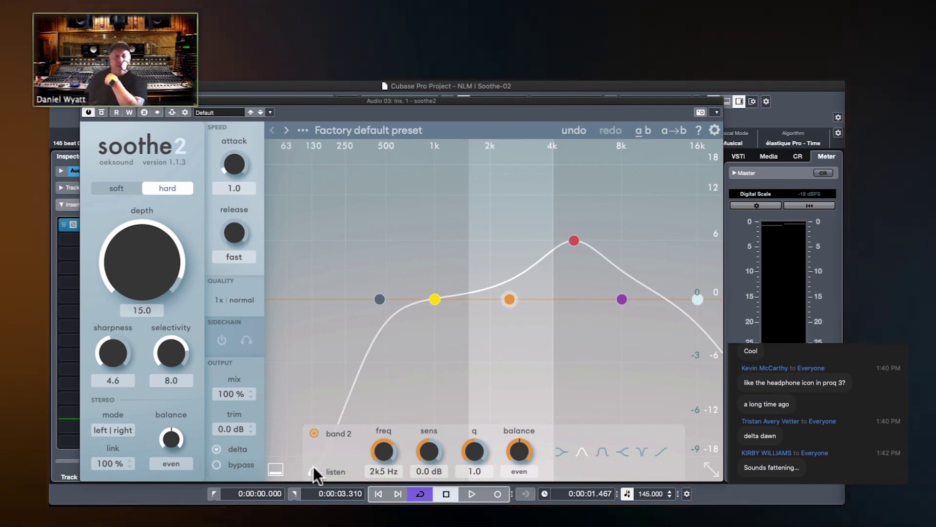
Select the purple band, then switch between bands 3 and 2 to compare their settings.
left_click(620, 299)
left_click(574, 240)
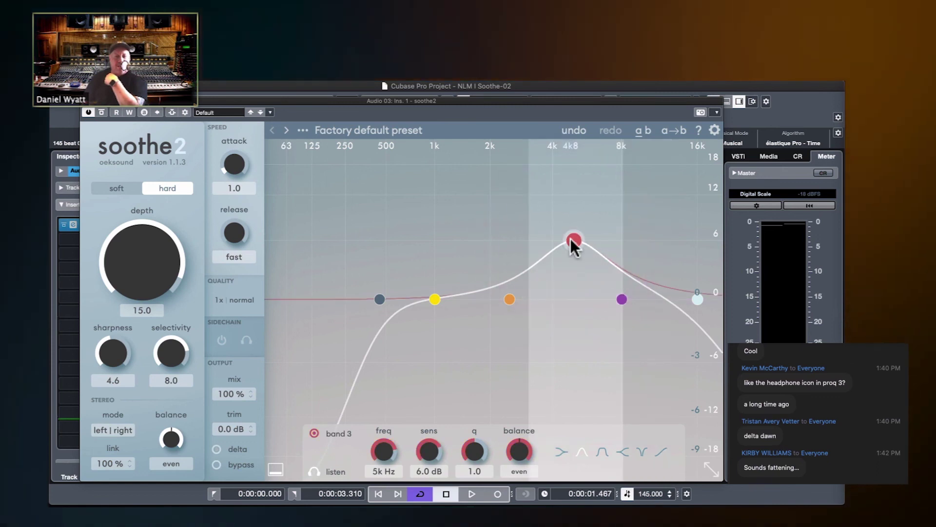
left_click(509, 298)
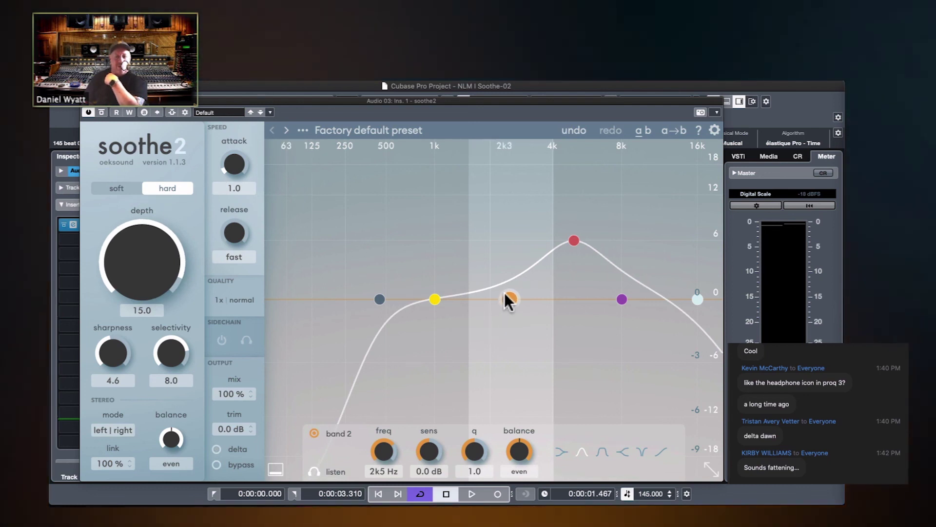
left_click(574, 240)
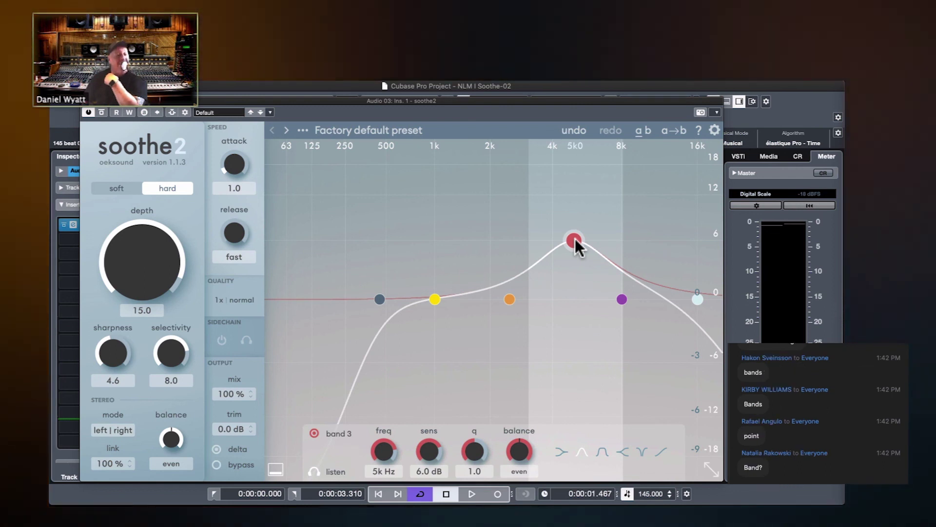
left_click(509, 299)
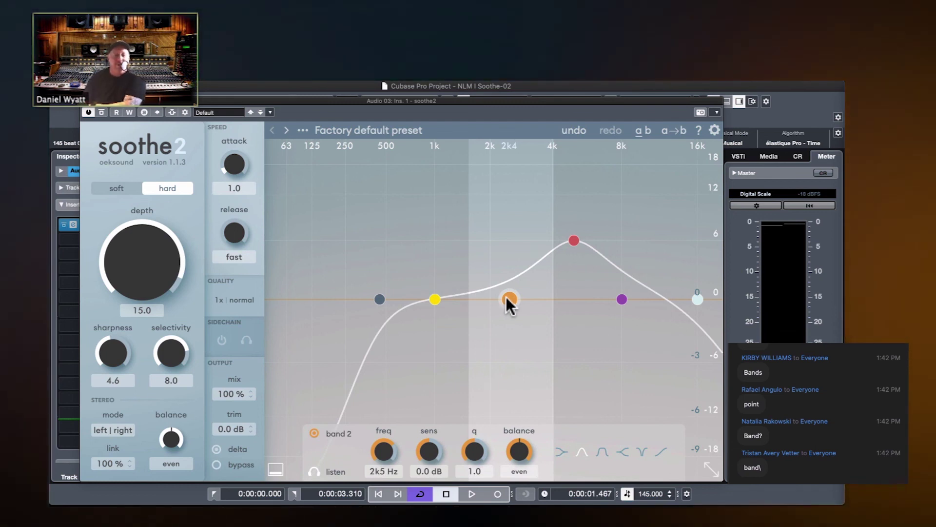
Select band 1 at 1k Hz and briefly audition its region alone.
left_click(433, 298)
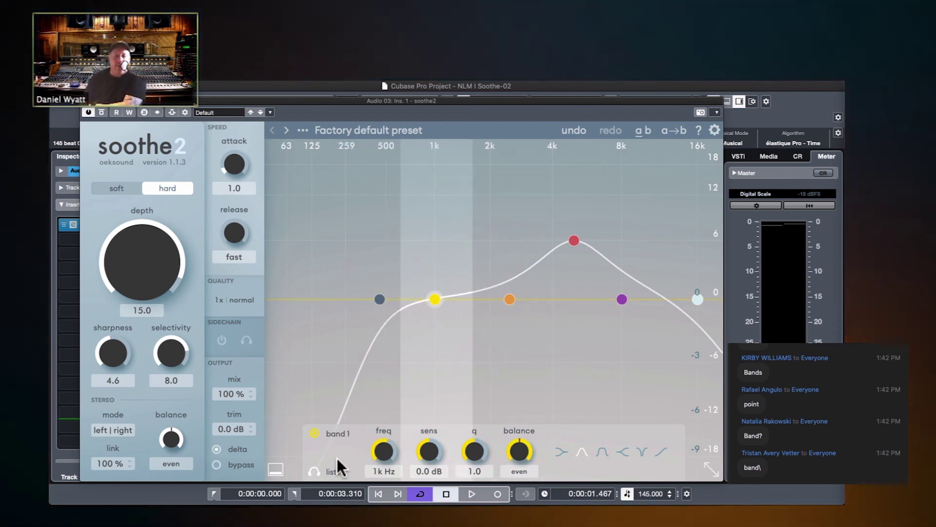
left_click(316, 469)
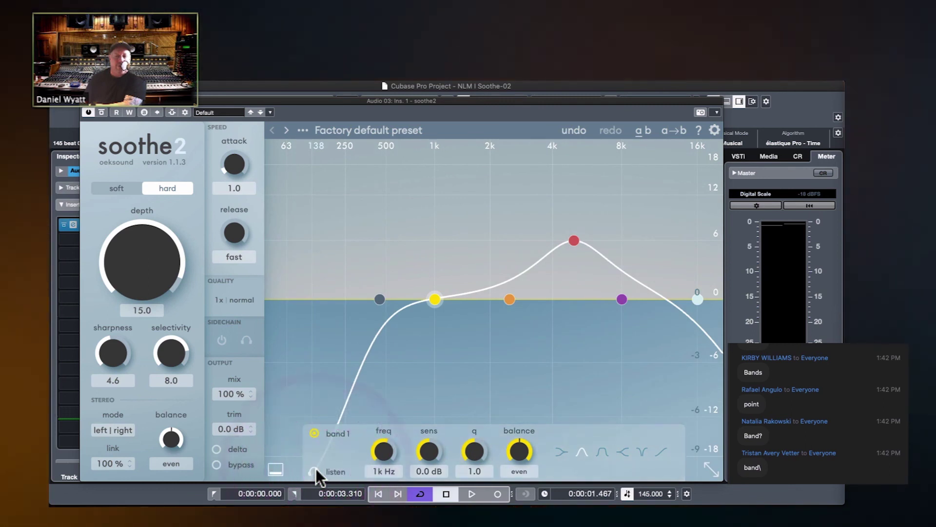
left_click(315, 469)
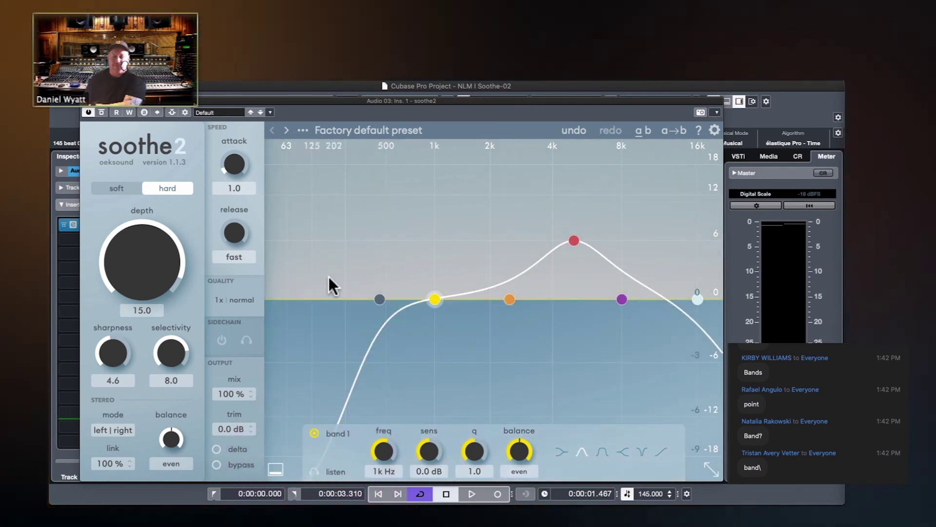
Hide soothe2's band settings panel and inspect the yellow band's right-click options menu.
left_click(271, 467)
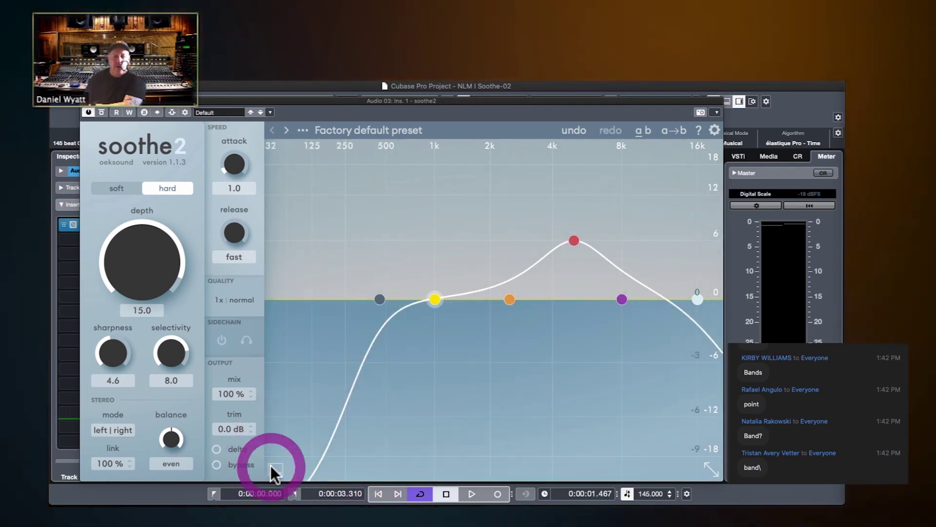
right_click(434, 303)
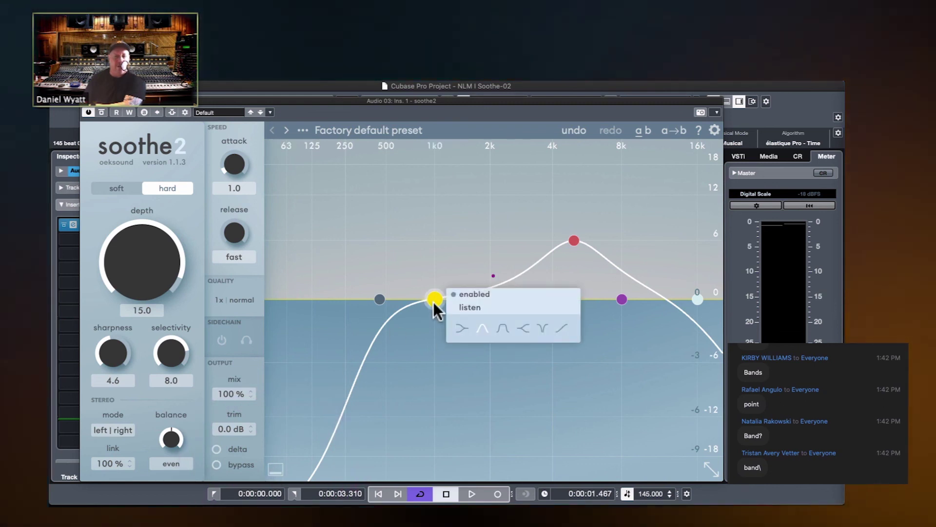
left_click(434, 302)
left_click(523, 232)
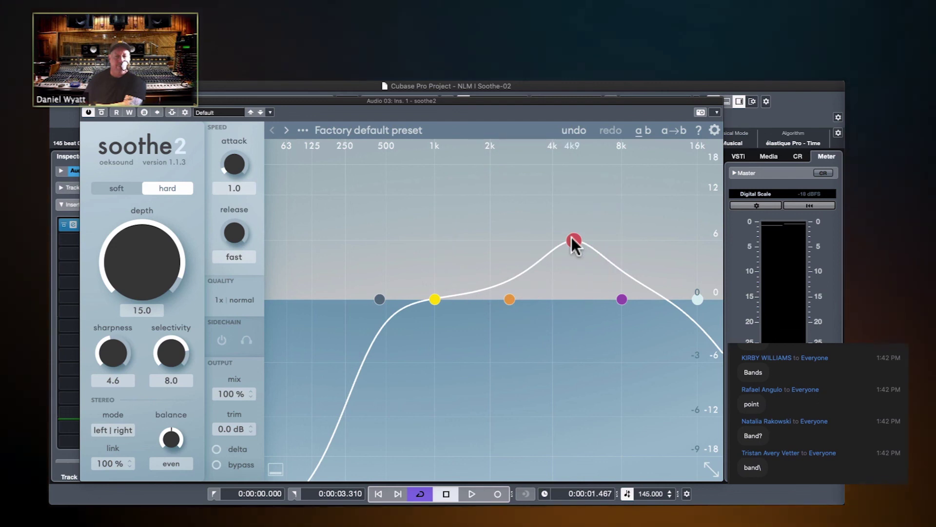
Inspect the right-click options menus of the red and orange bands, closing each.
right_click(573, 239)
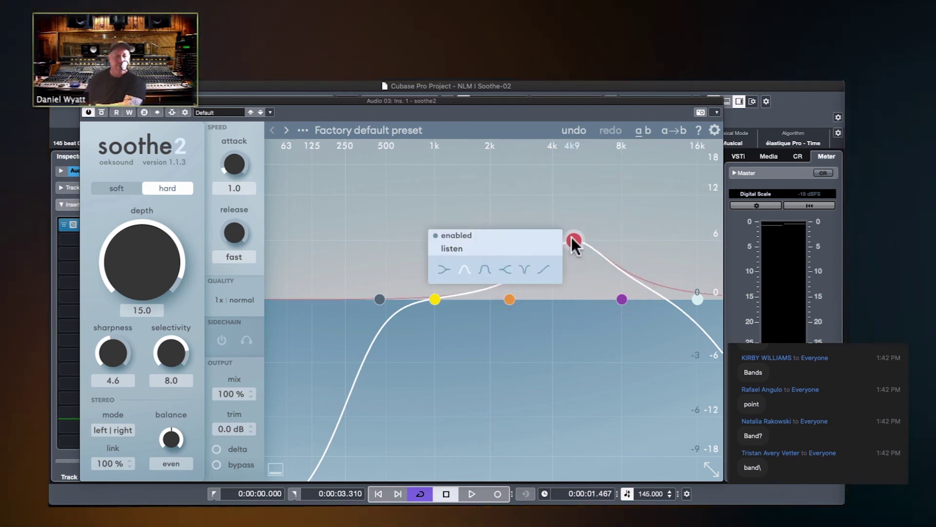
left_click(548, 174)
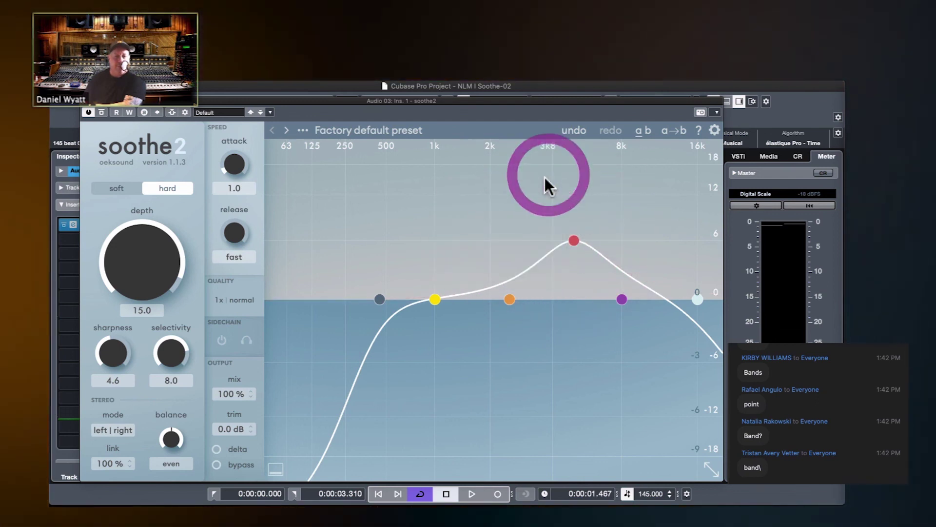
right_click(508, 301)
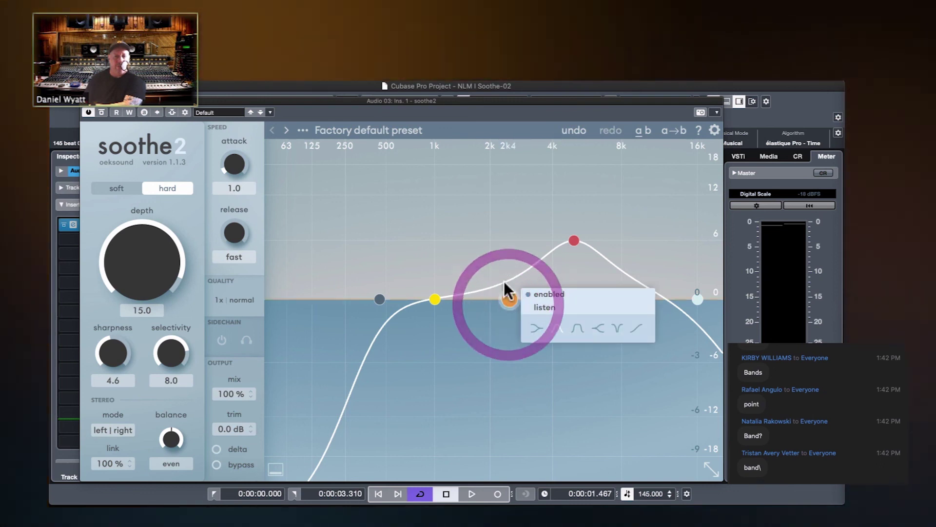
left_click(483, 220)
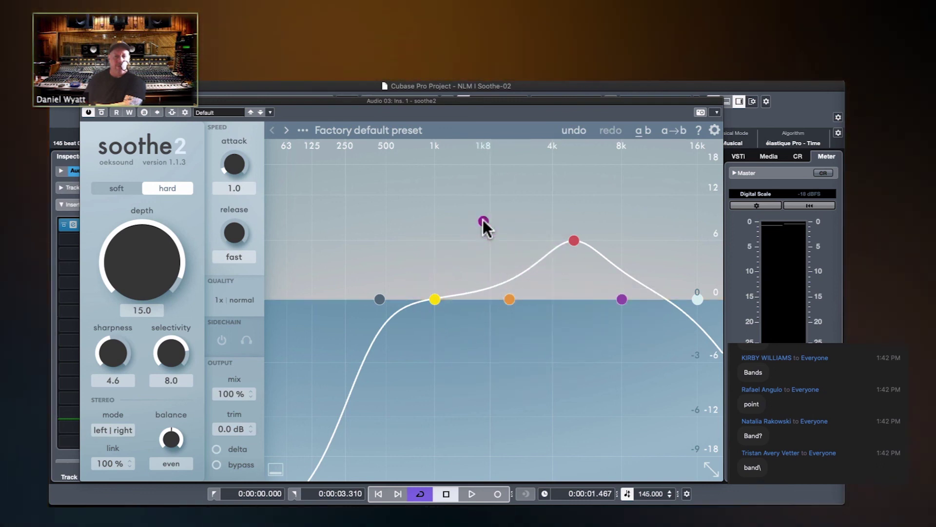
Reopen the band panel and select band 1 to show its 1k Hz, q 1.0 settings.
left_click(273, 463)
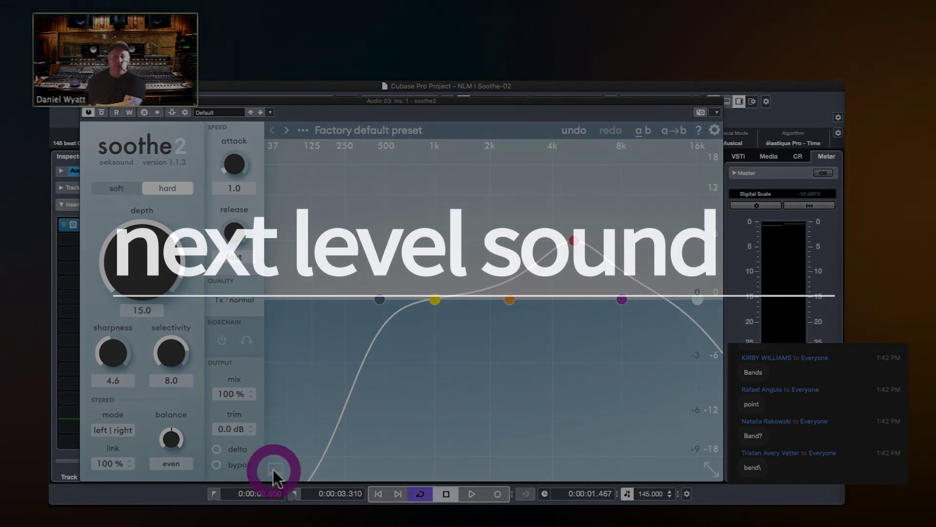
left_click(273, 469)
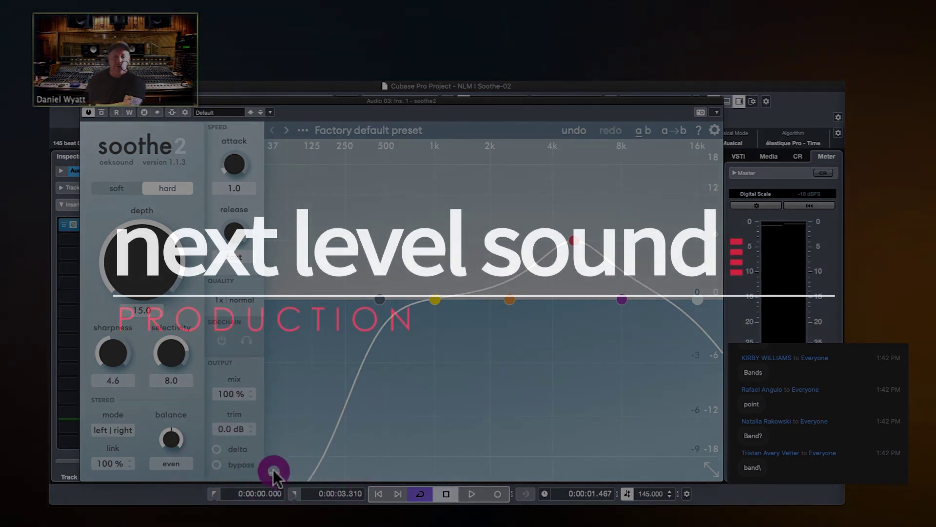
left_click(434, 301)
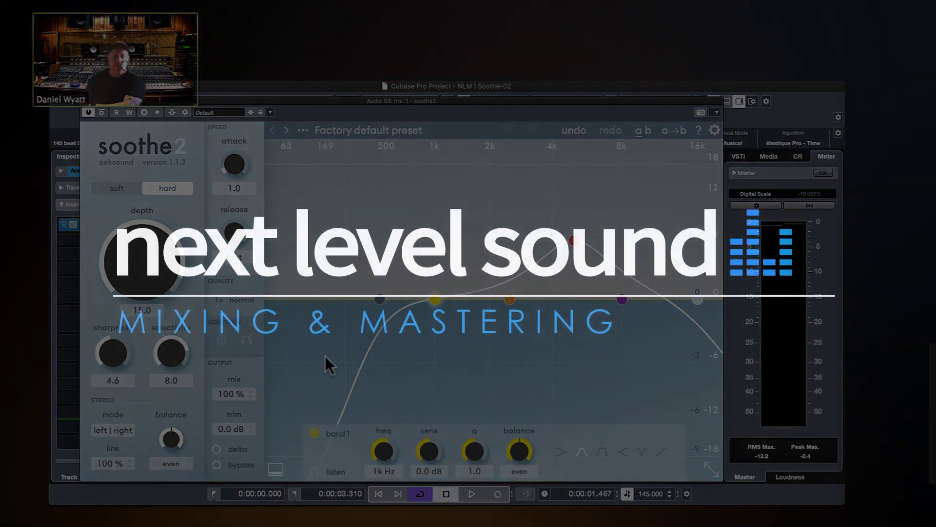